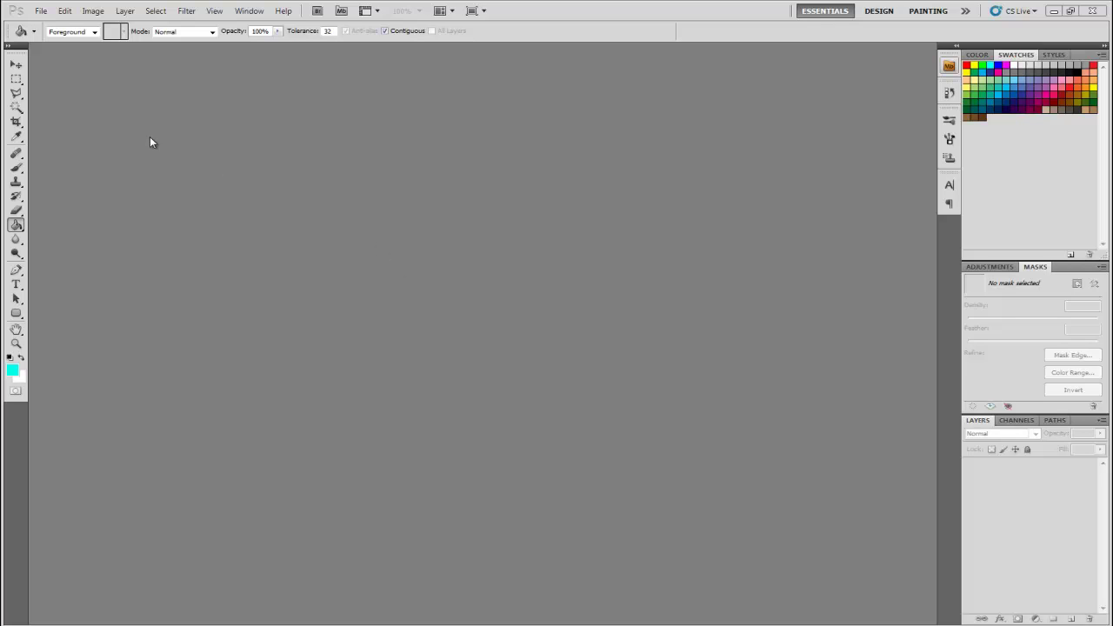
- Start a new document and confirm width and height are measured in pixels
left_click(41, 10)
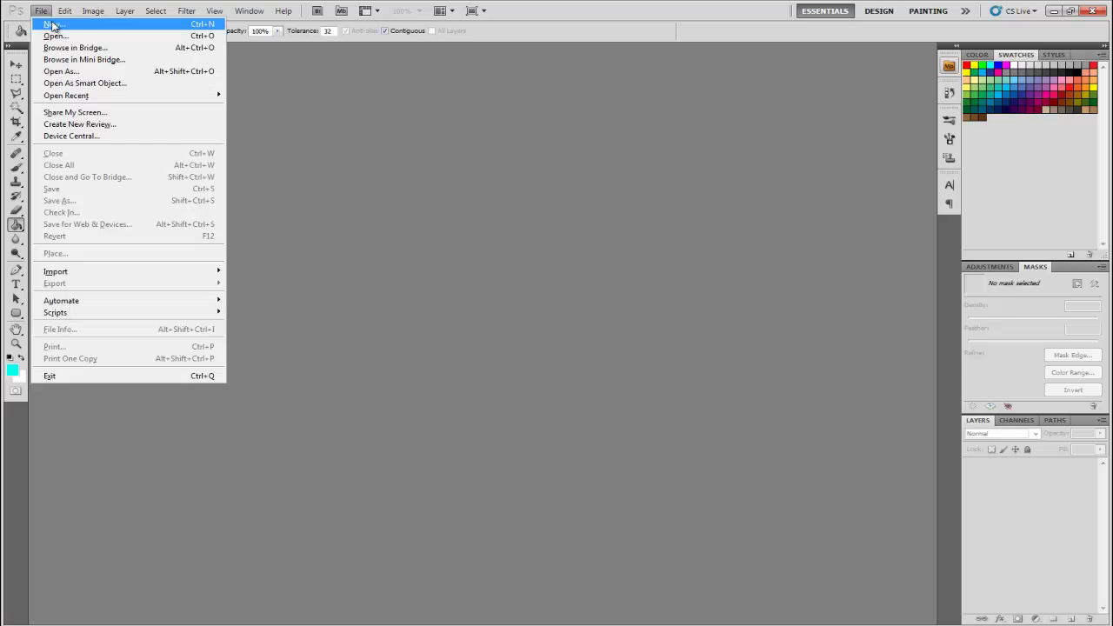
left_click(54, 24)
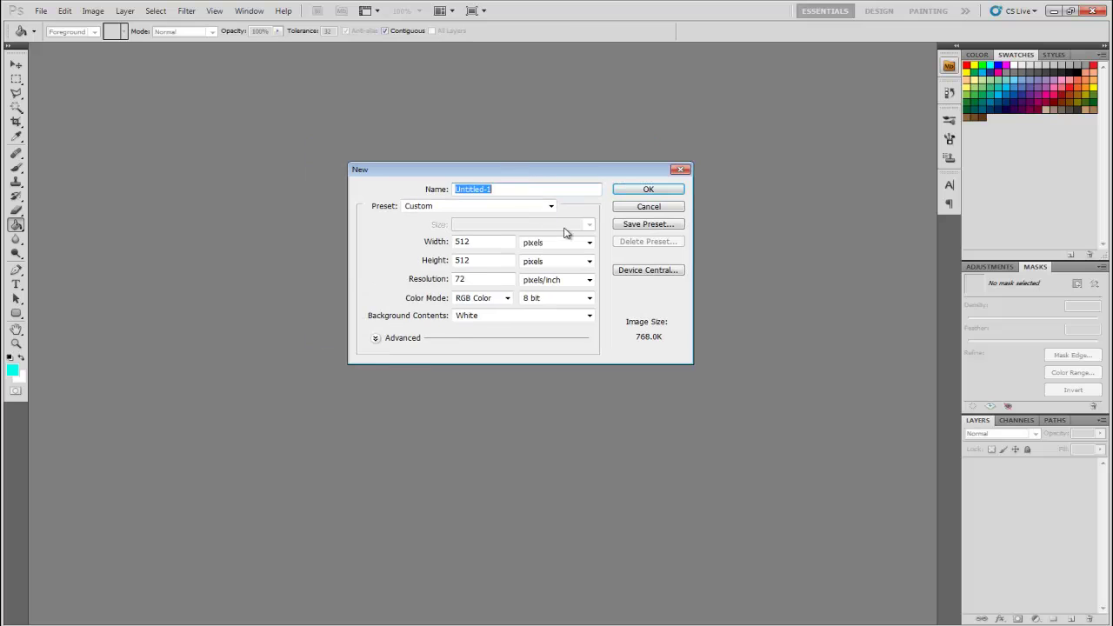
left_click(474, 244)
left_click(496, 262)
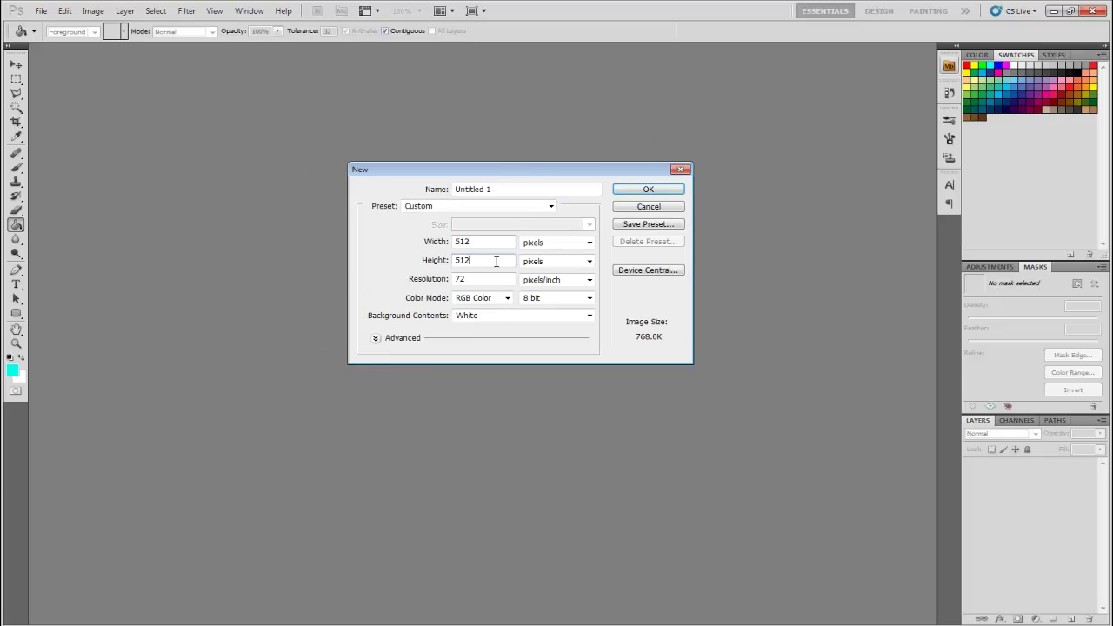
left_click(564, 244)
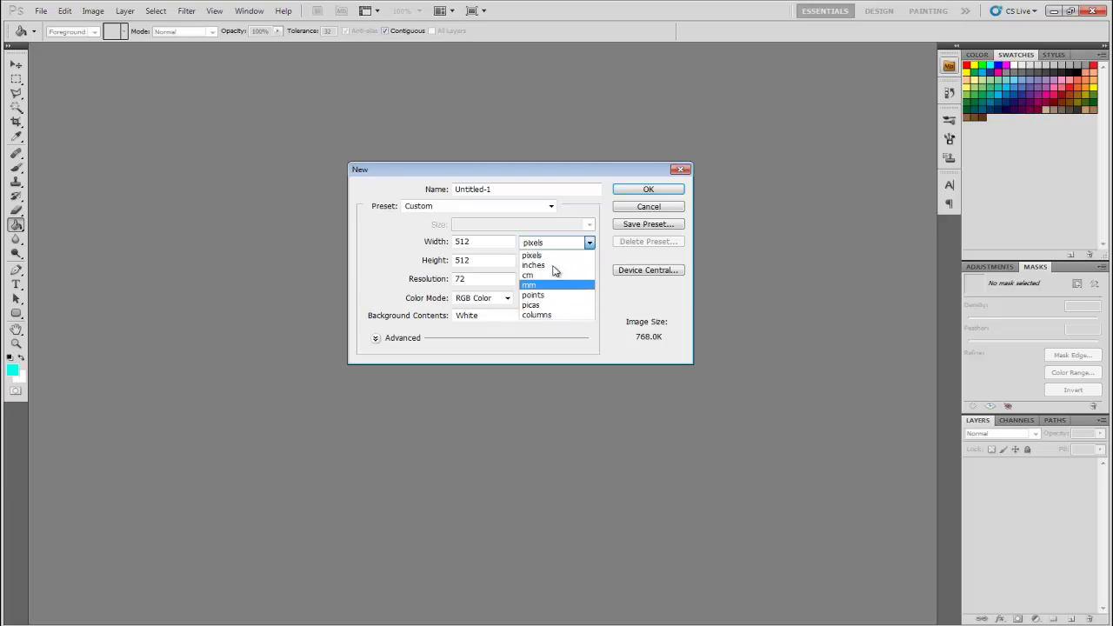
left_click(650, 306)
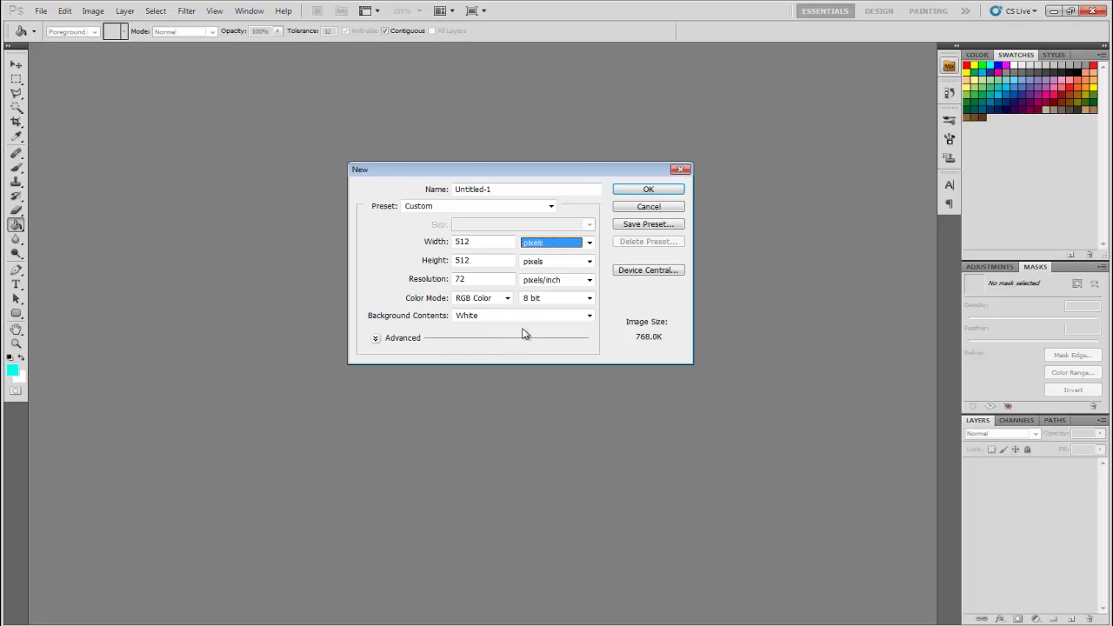
- Review the 72 pixels/inch resolution and the 512-pixel width values
left_click(503, 280)
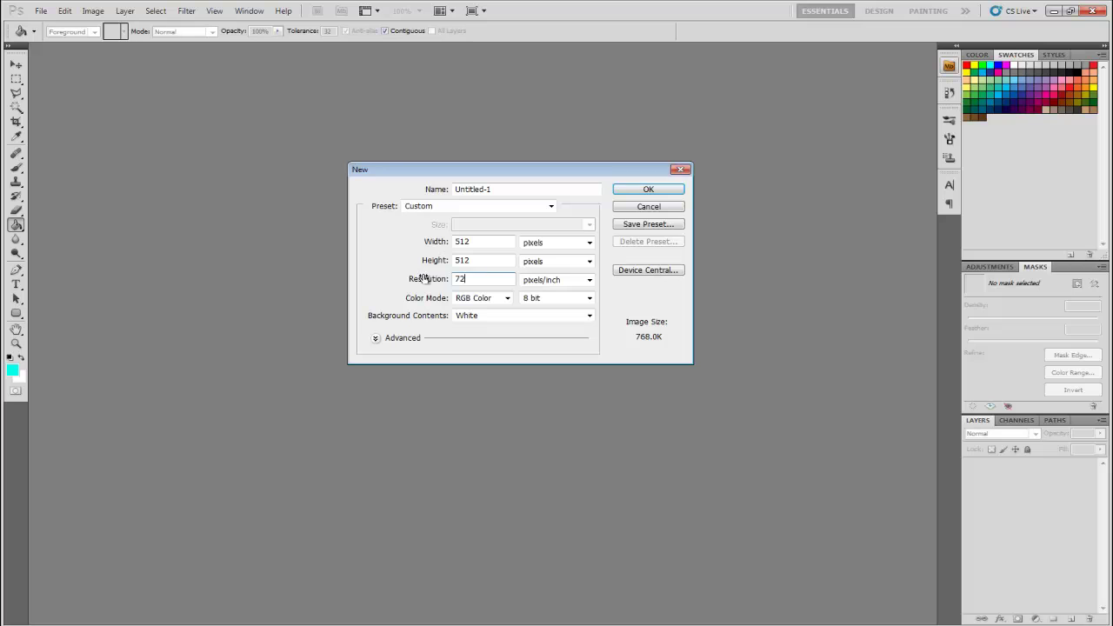
double_click(460, 280)
left_click(472, 278)
left_click(478, 245)
left_click_drag(480, 241, 400, 243)
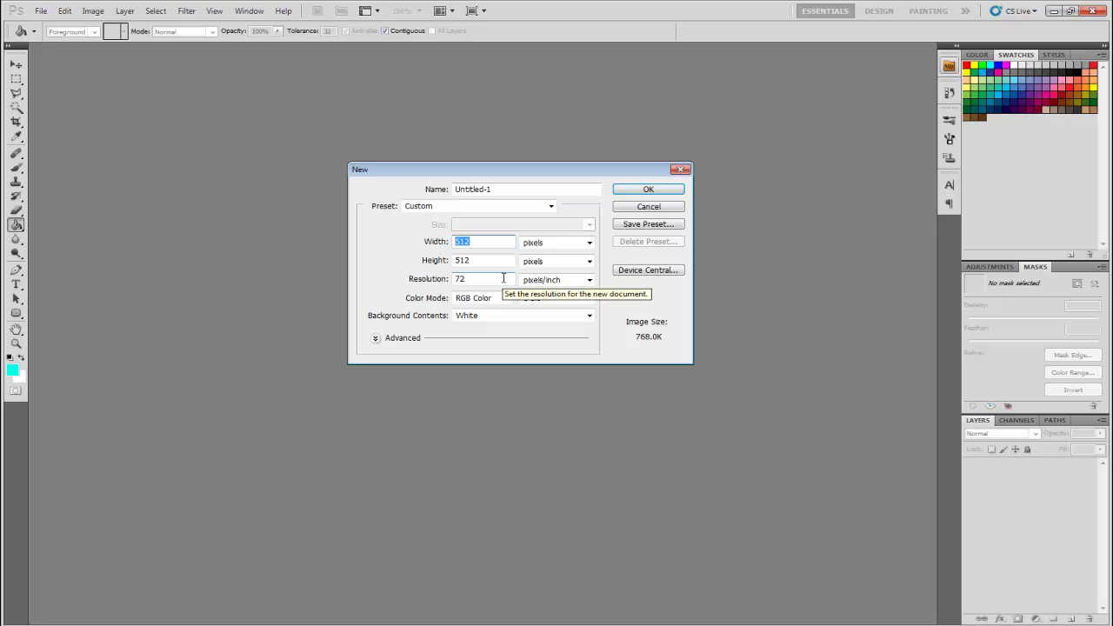
type("2")
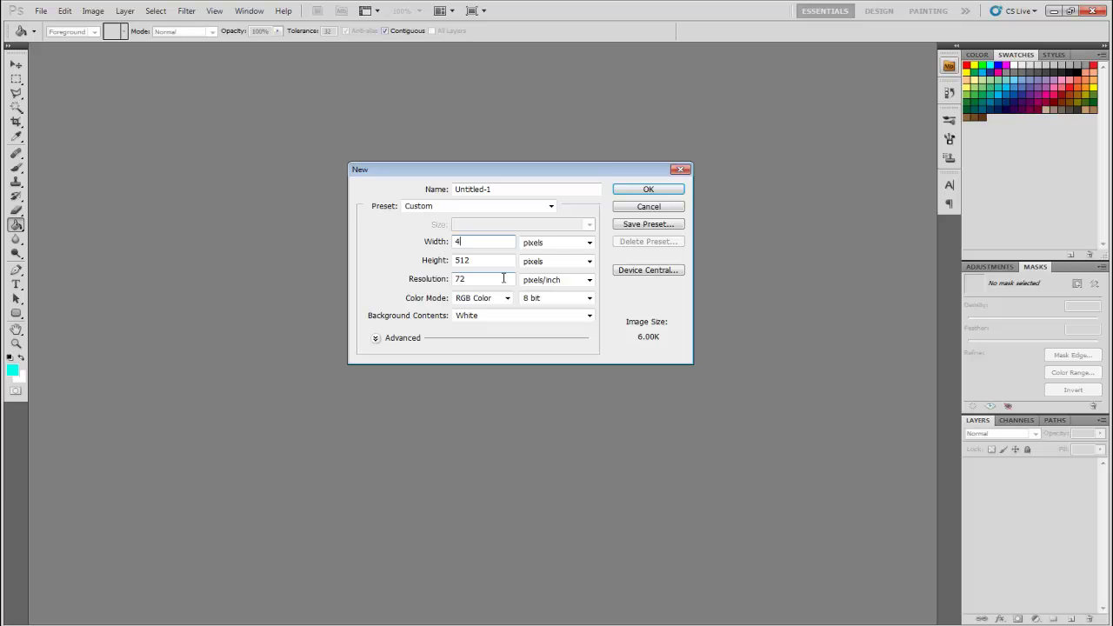
key("BackSpace")
type("8")
key("BackSpace")
type("16")
key("BackSpace")
type("32")
key("BackSpace")
key("BackSpace")
type("6")
key("BackSpace")
key("BackSpace")
type("512")
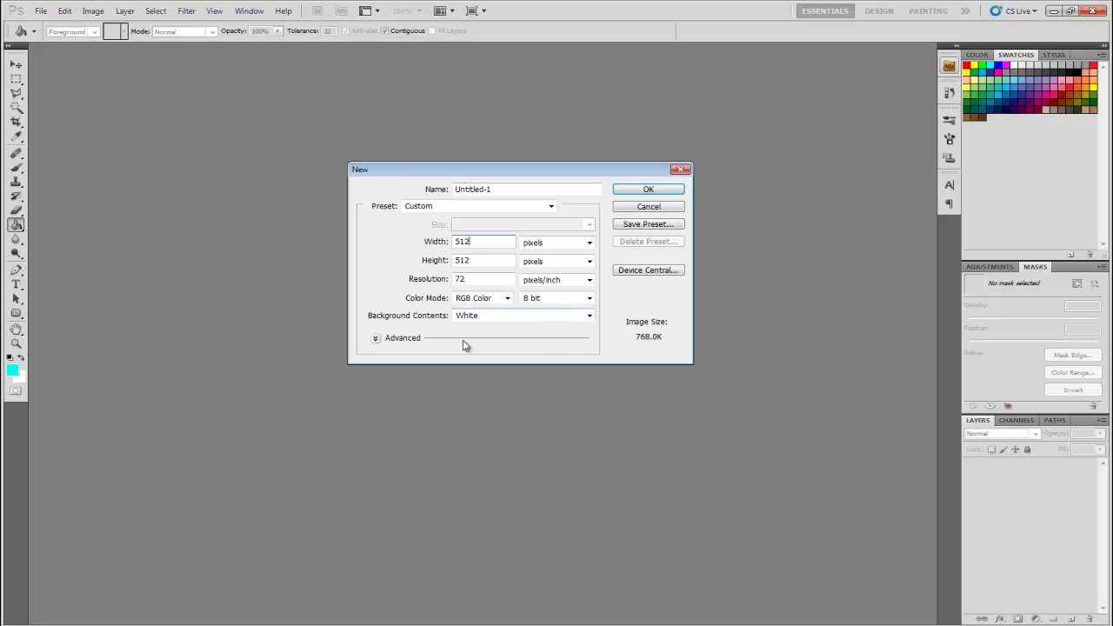
- Create the blank 512 × 512 document, add empty layers with the Move tool active, and select Layer 1
left_click(644, 191)
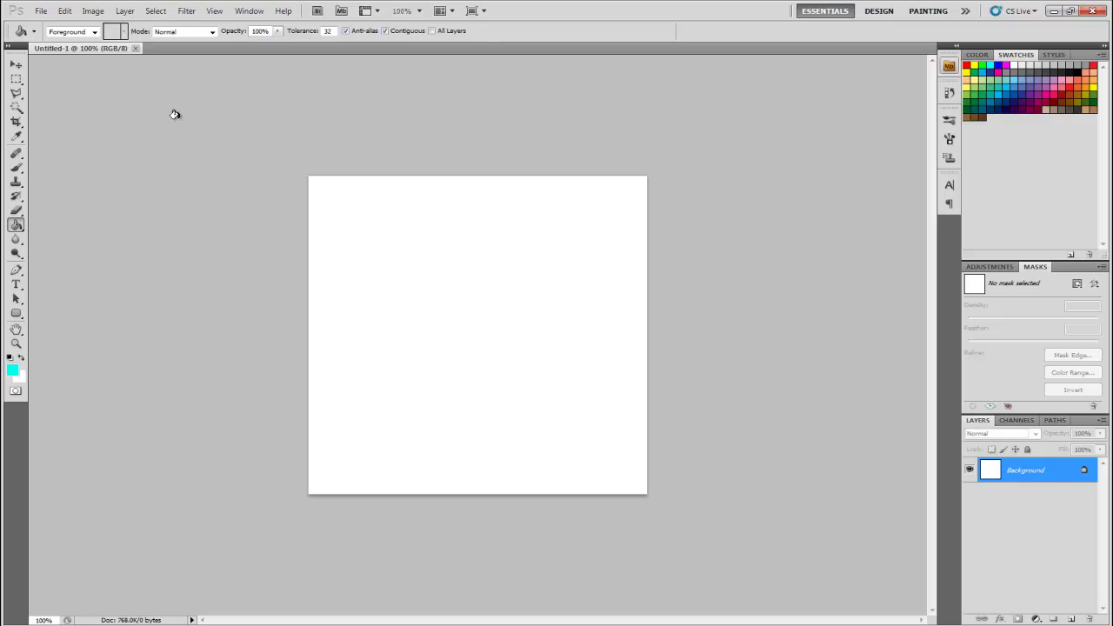
left_click(18, 66)
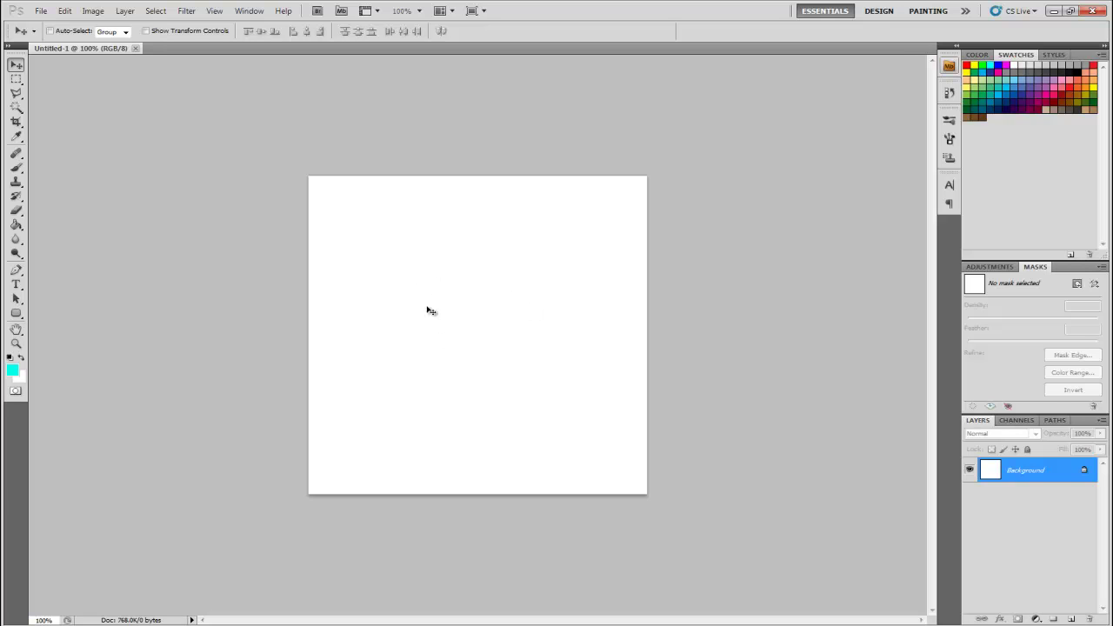
left_click(1071, 619)
left_click(1071, 618)
left_click(1072, 619)
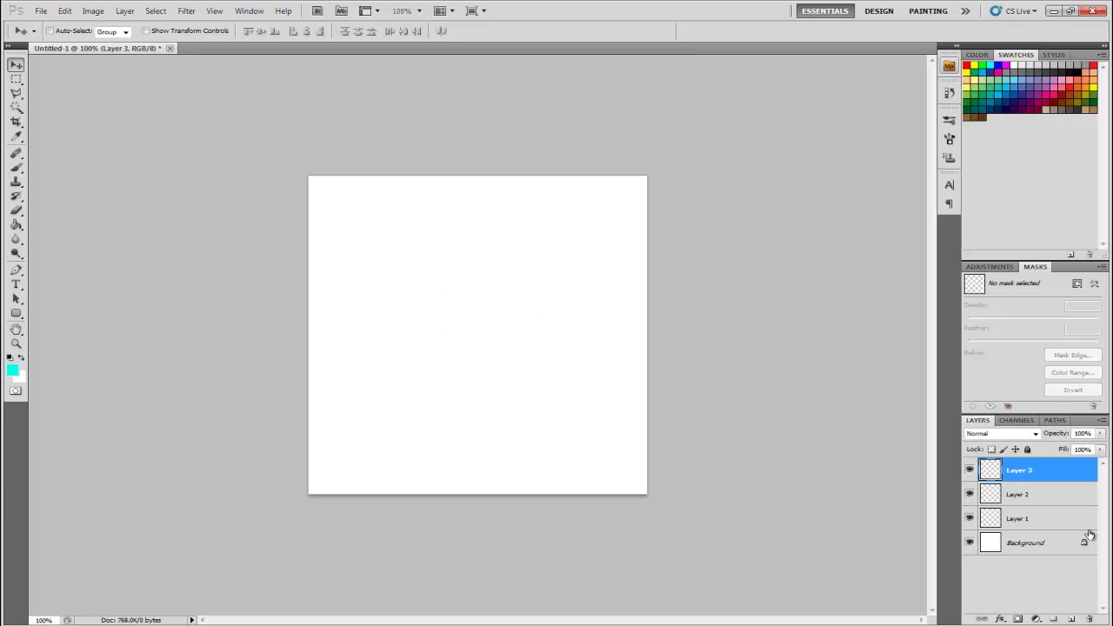
left_click(1029, 519)
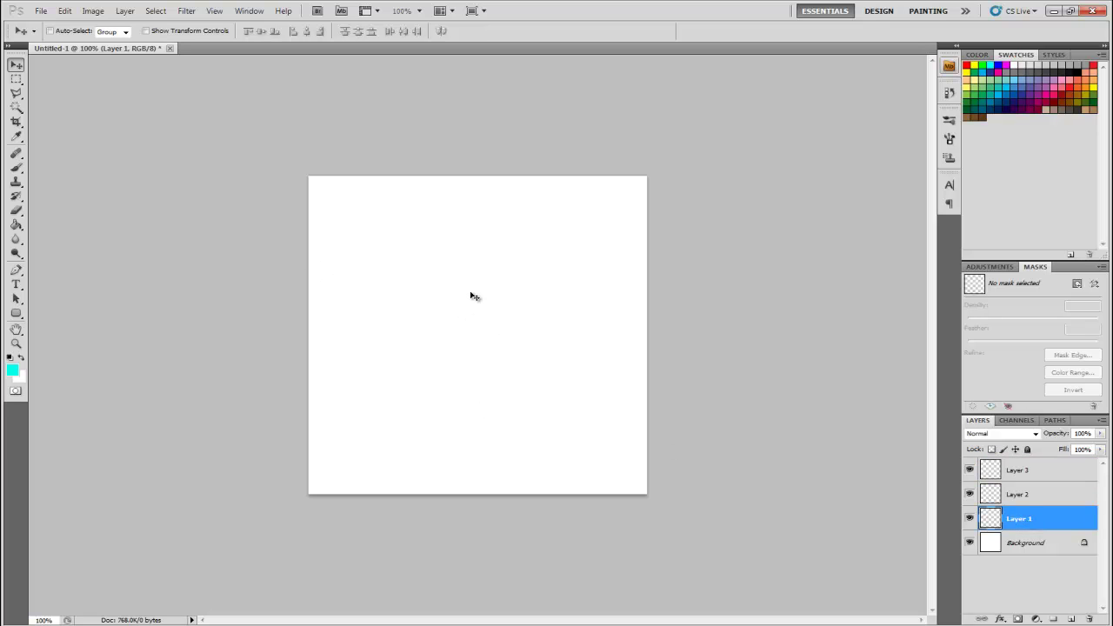
- Fill a square marquee near Layer 1's top-left with dark teal 2f756f, then deselect
key("m")
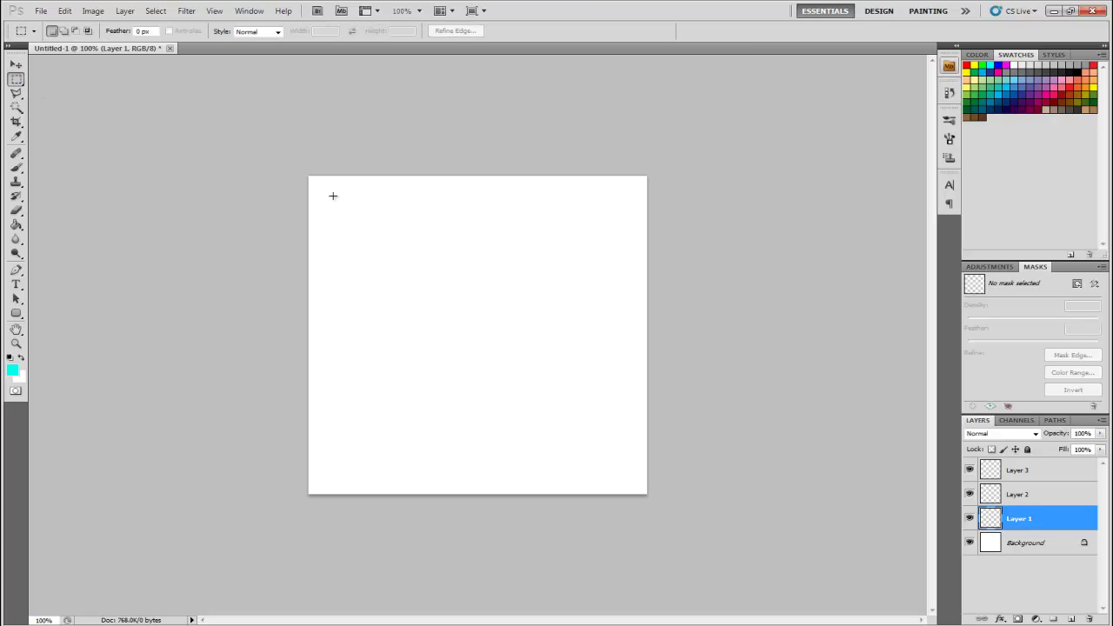
left_click_drag(375, 220, 417, 271)
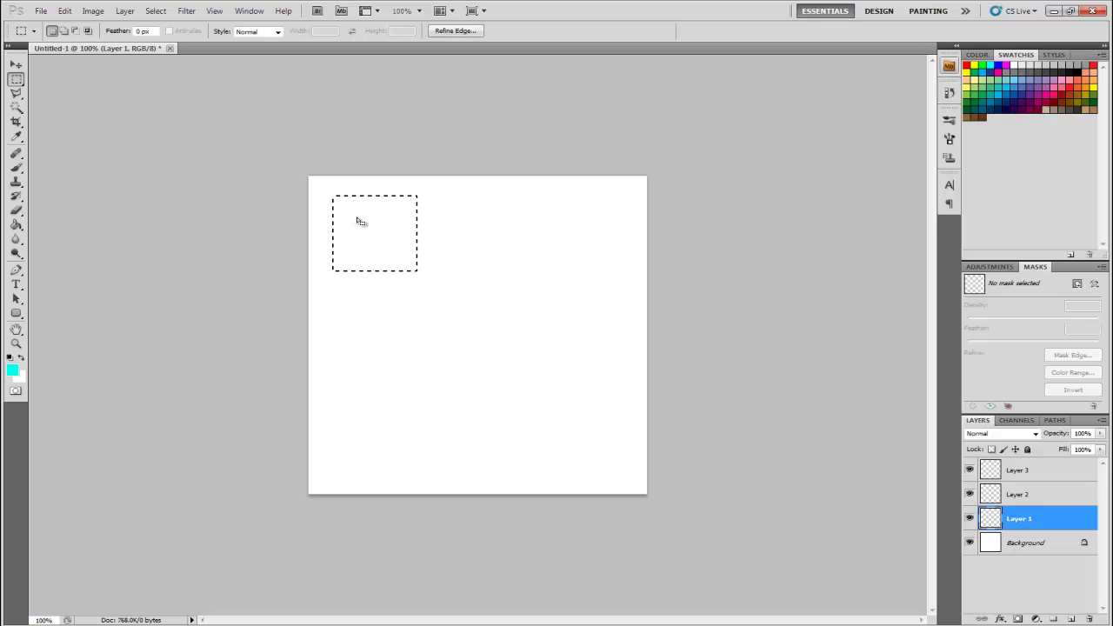
key("g")
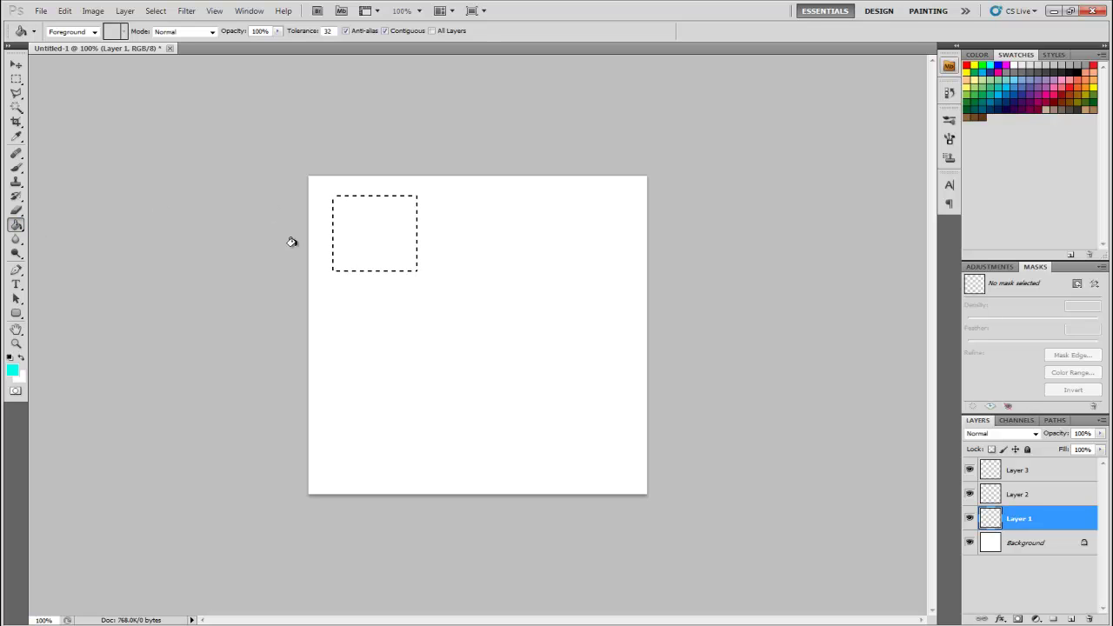
left_click(14, 369)
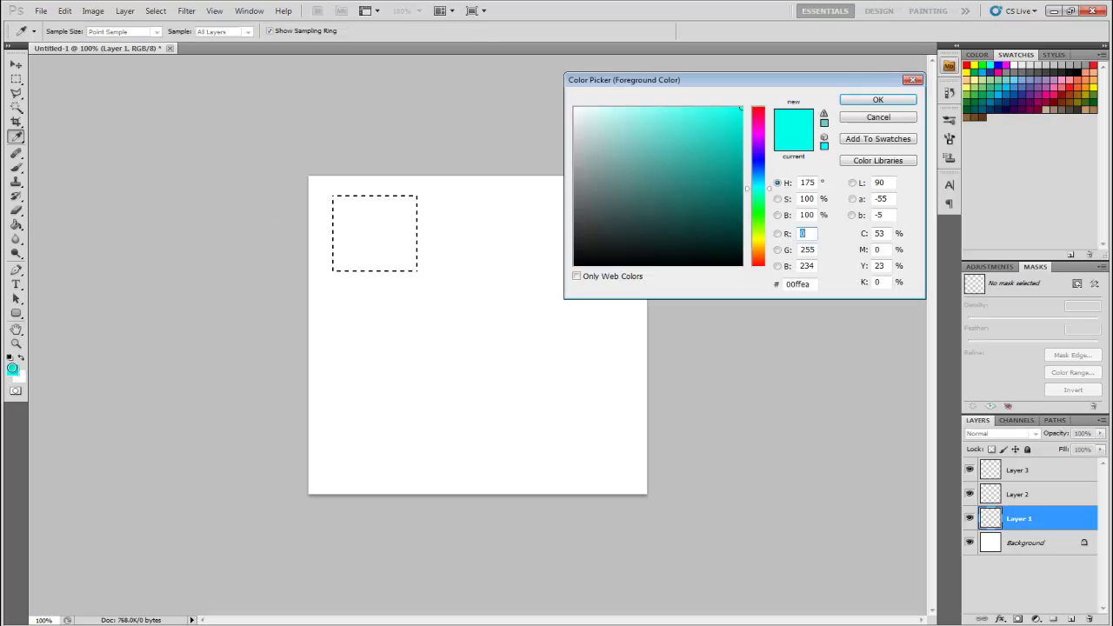
left_click(672, 195)
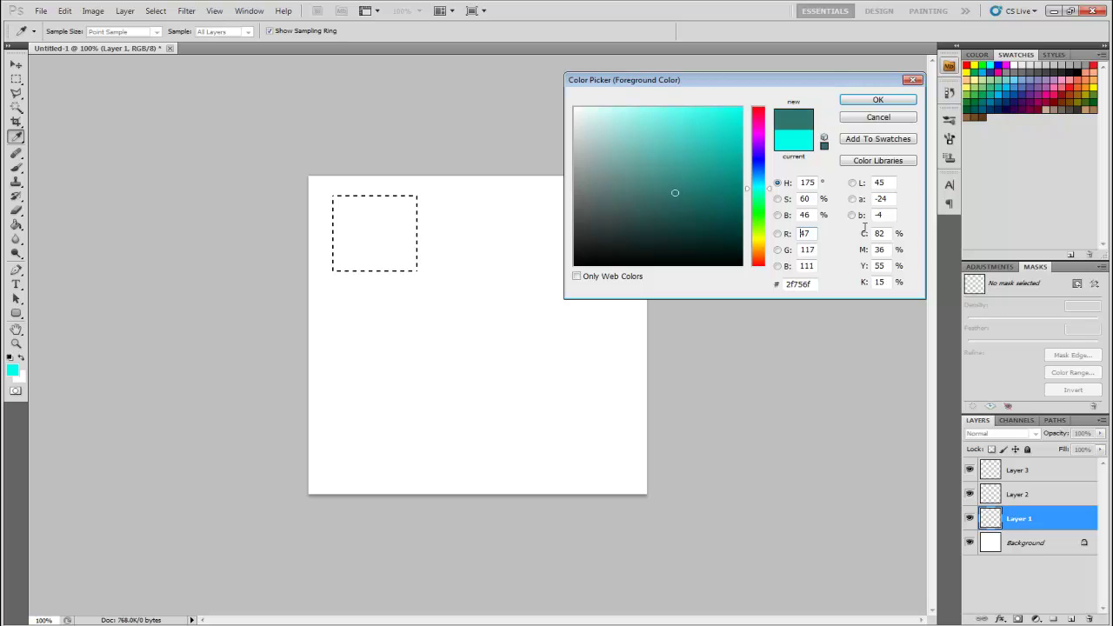
left_click(880, 101)
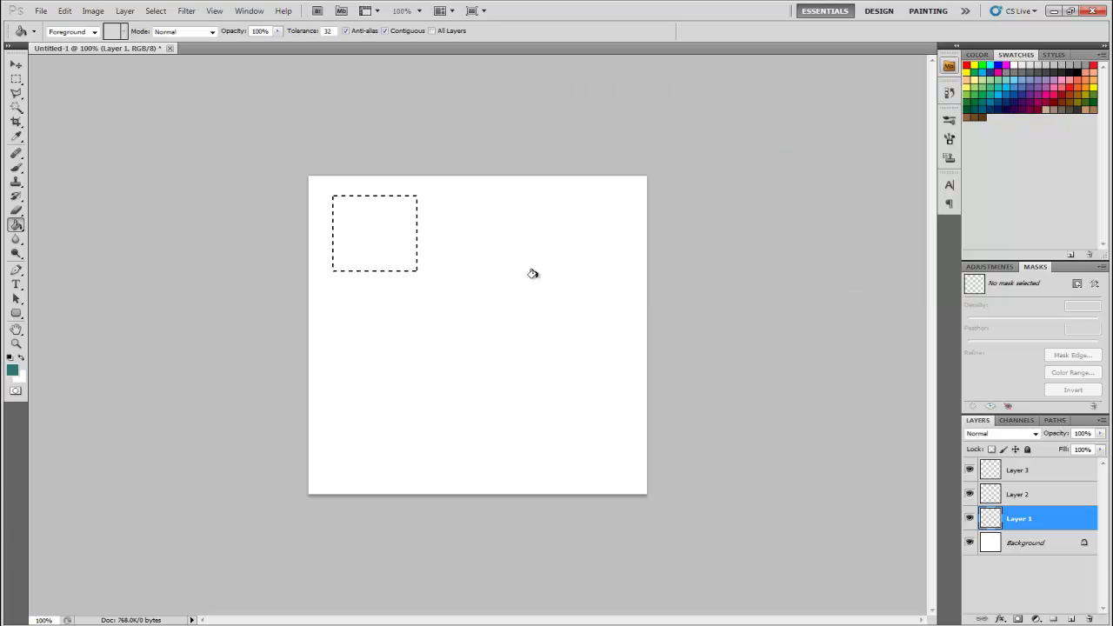
left_click(376, 236)
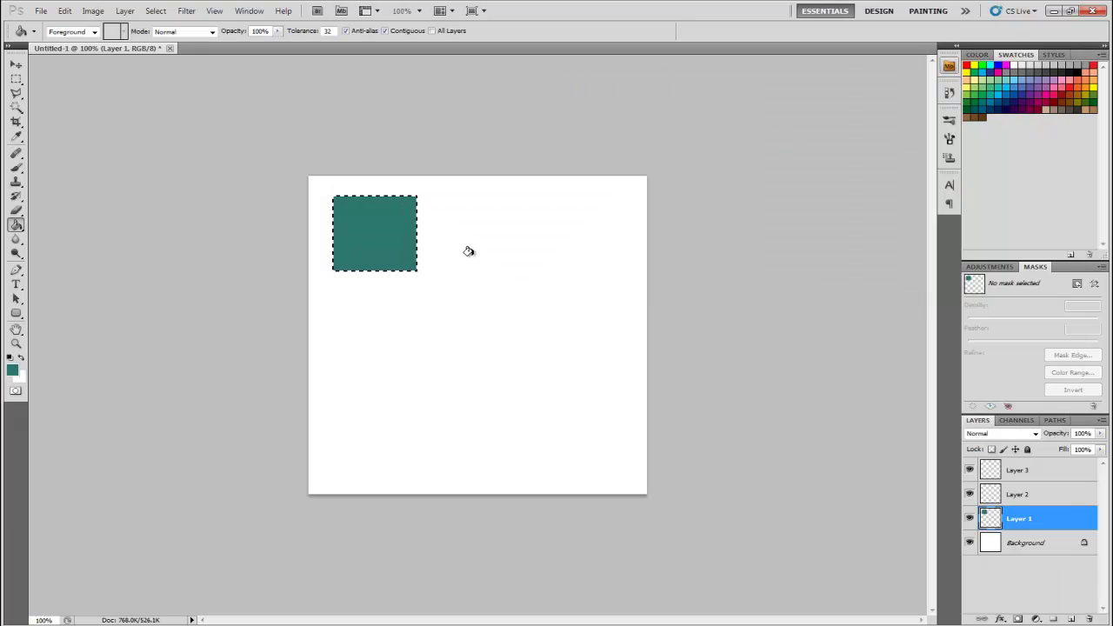
key("m")
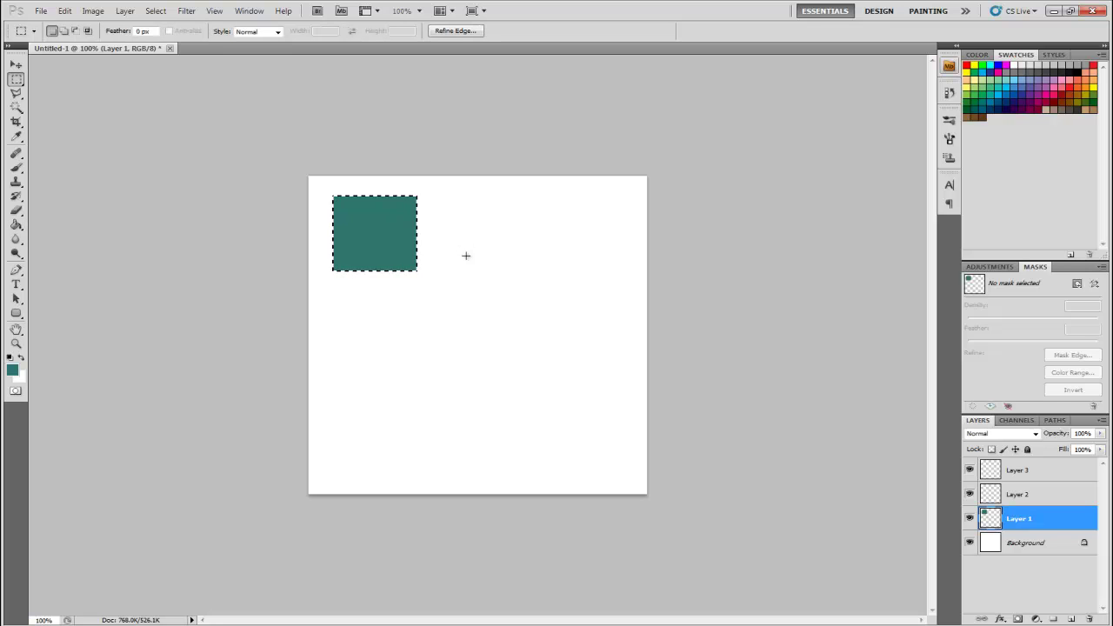
key("ctrl+d")
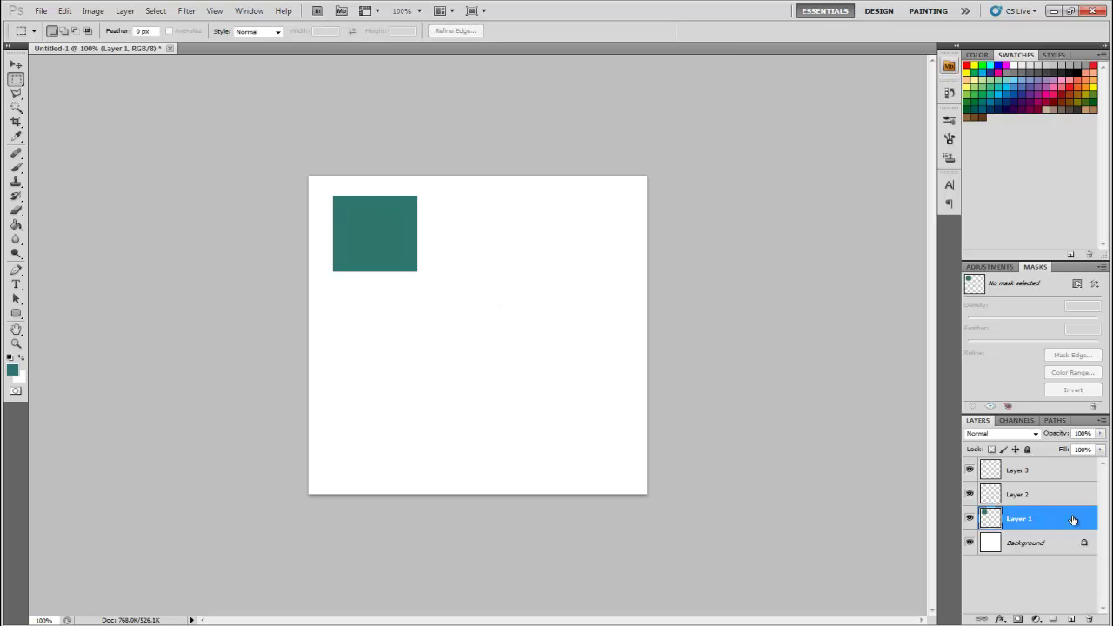
- On Layer 2, fill a rectangle overlapping the teal square with purple 432f75, then deselect
left_click(1054, 499)
left_click_drag(386, 249, 470, 307)
left_click(466, 310)
key("ctrl+z")
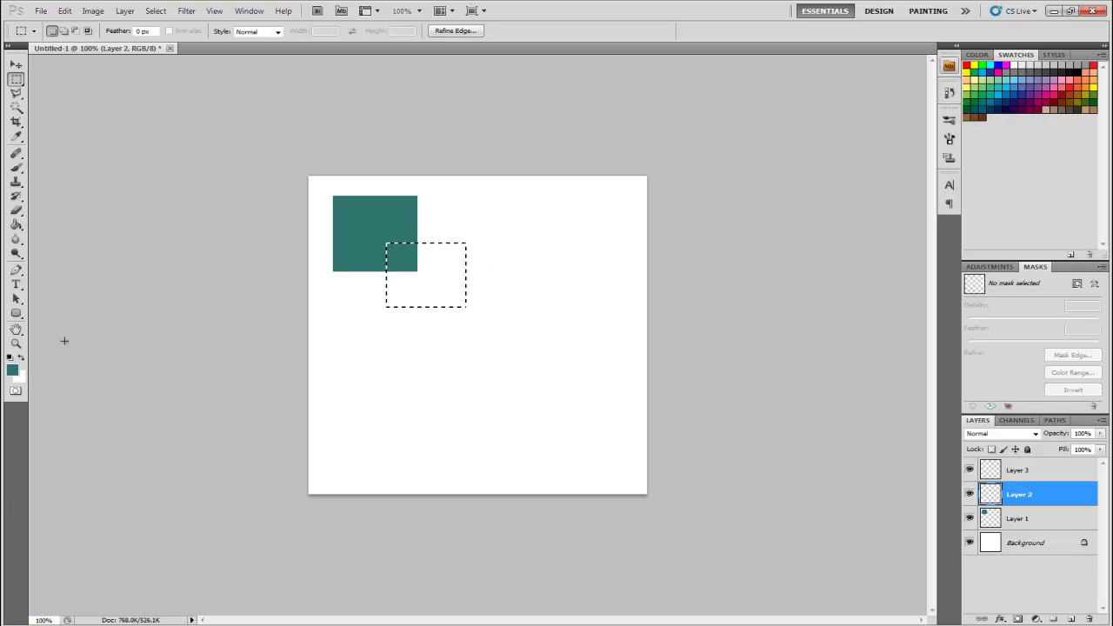
left_click(12, 369)
left_click_drag(758, 176, 758, 153)
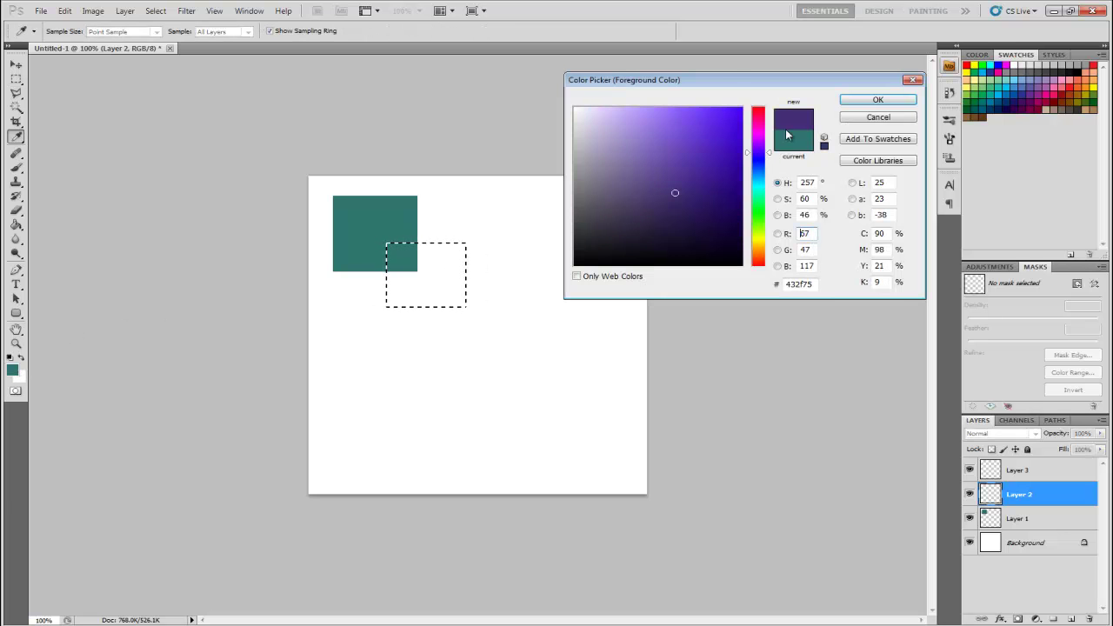
left_click(857, 100)
key("g")
left_click(441, 274)
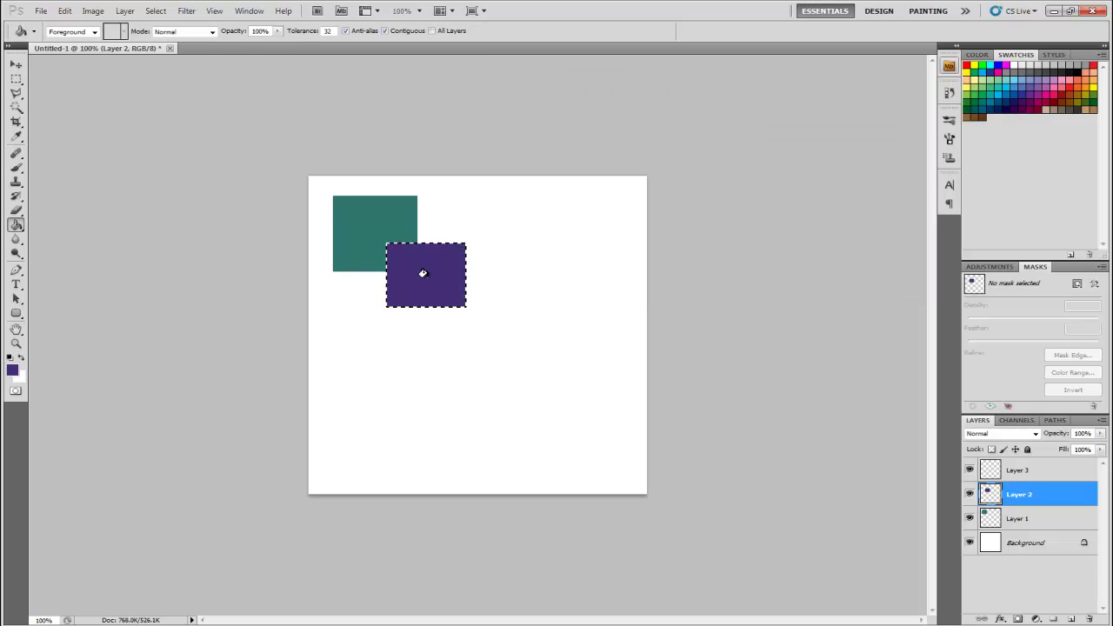
key("m")
key("ctrl+d")
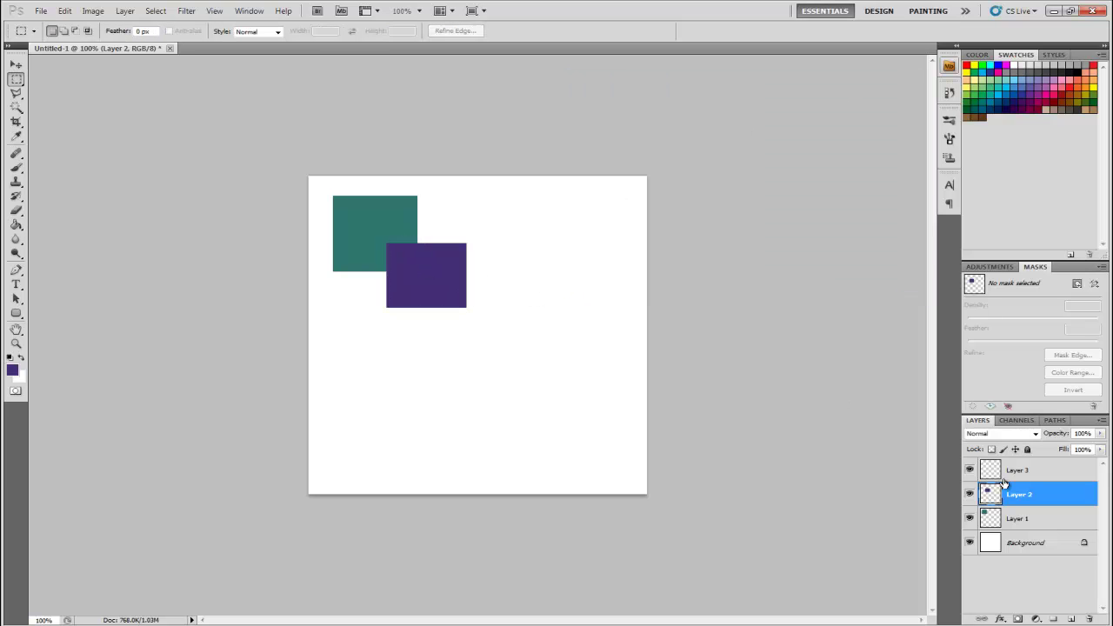
- Nudge the purple rectangle up and left, and move Layer 2 below Layer 1
key("v")
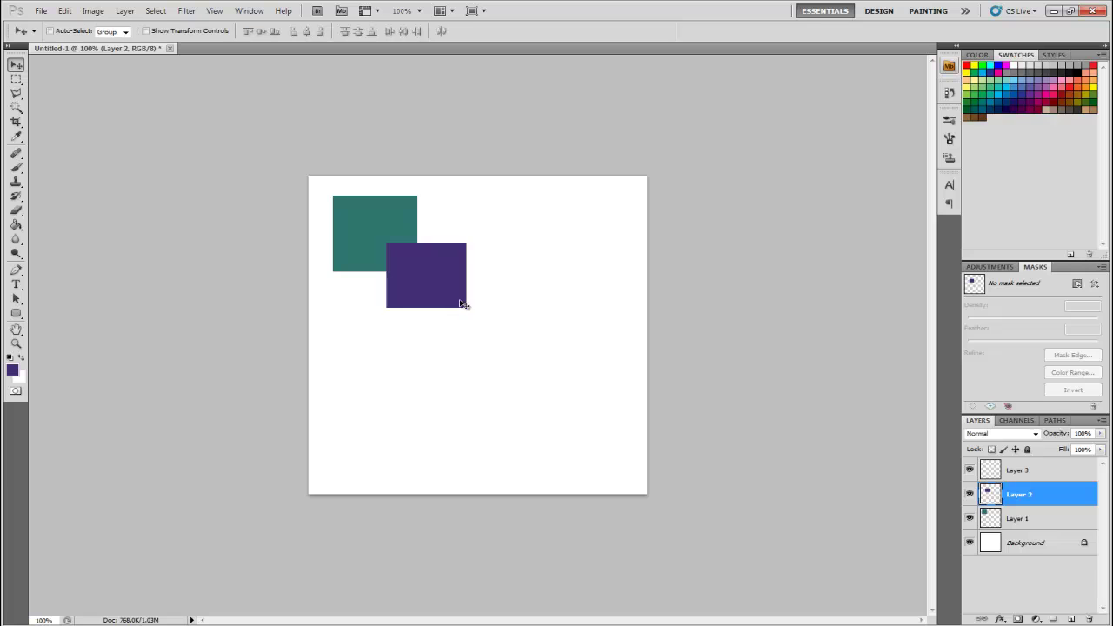
left_click_drag(462, 304, 454, 282)
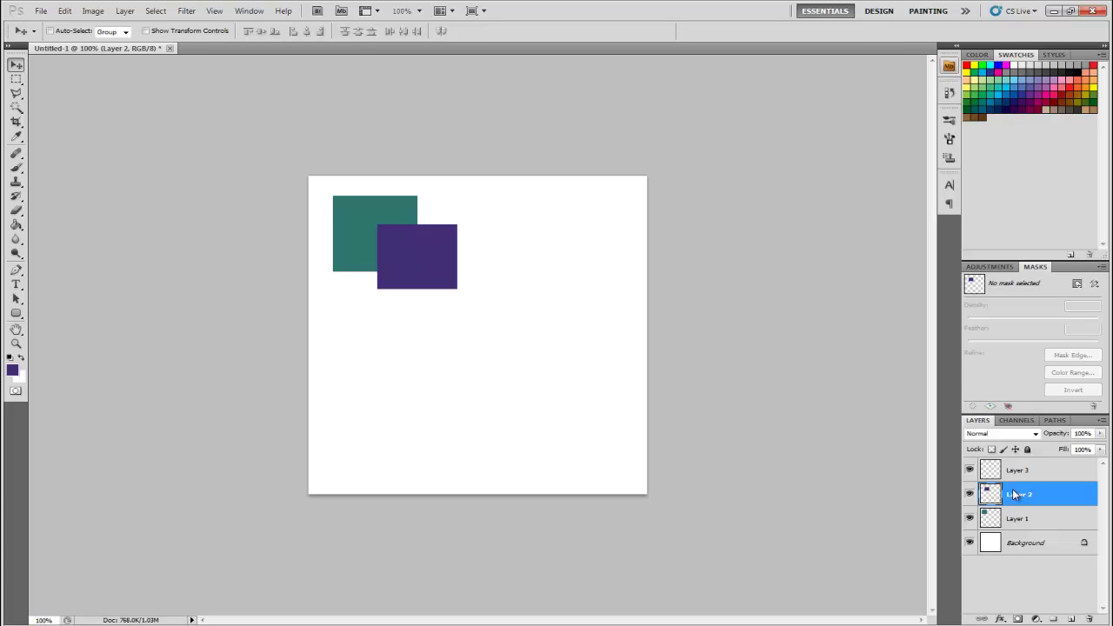
left_click_drag(1011, 489, 1014, 527)
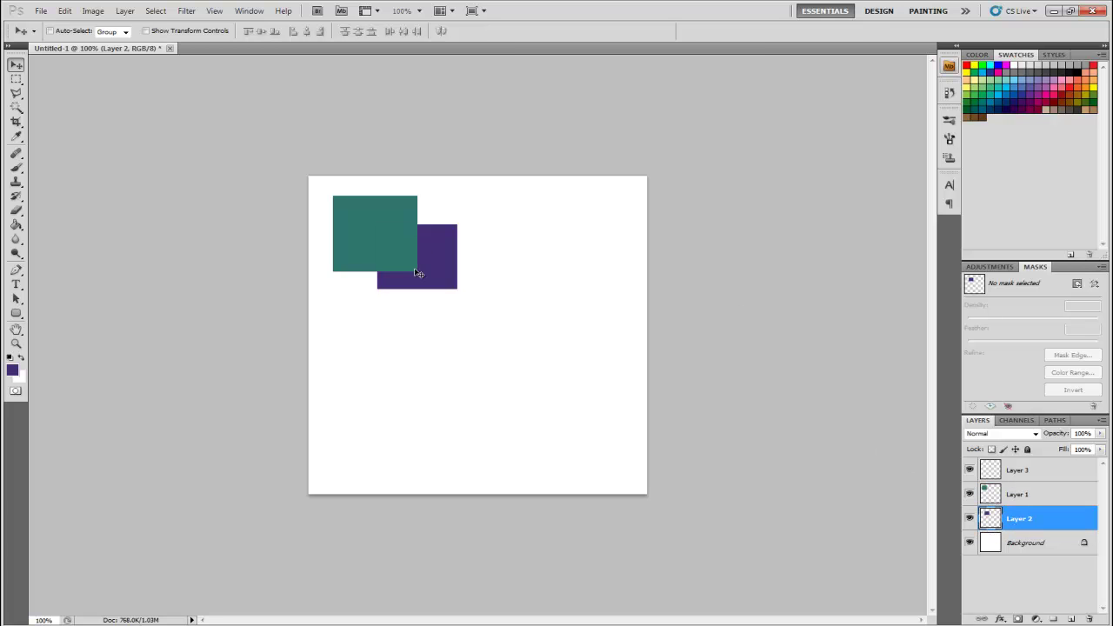
- Set Layer 1's opacity to 74% and merge it down into Layer 2
left_click(1033, 497)
left_click(1099, 432)
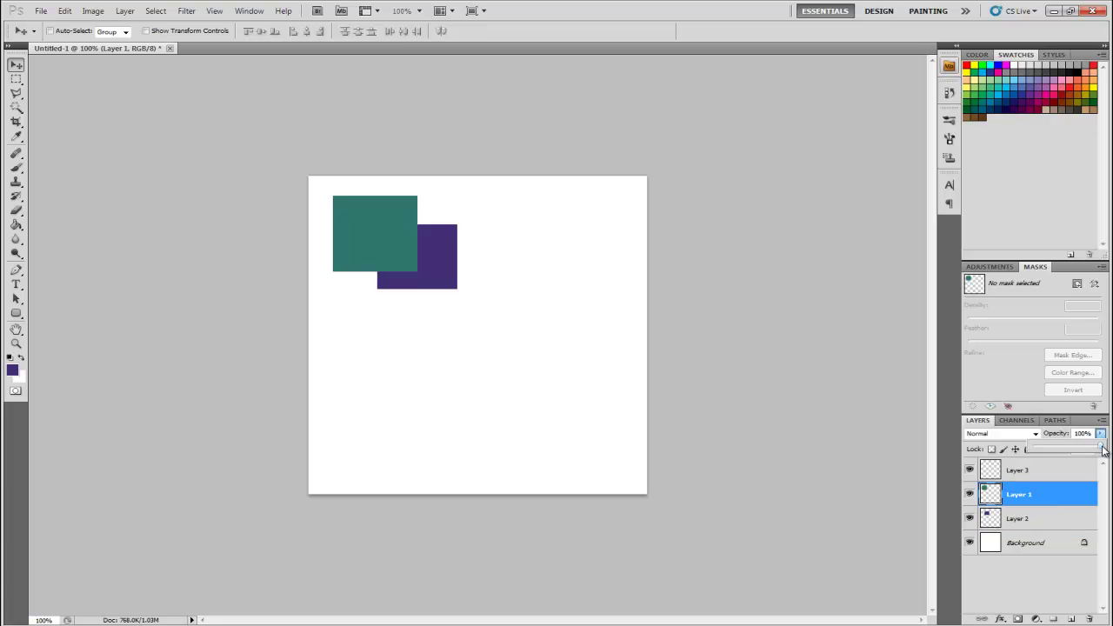
mouse_move(1103, 448)
left_mouse_down()
mouse_move(1068, 449)
mouse_move(1094, 449)
mouse_move(1084, 448)
left_mouse_up()
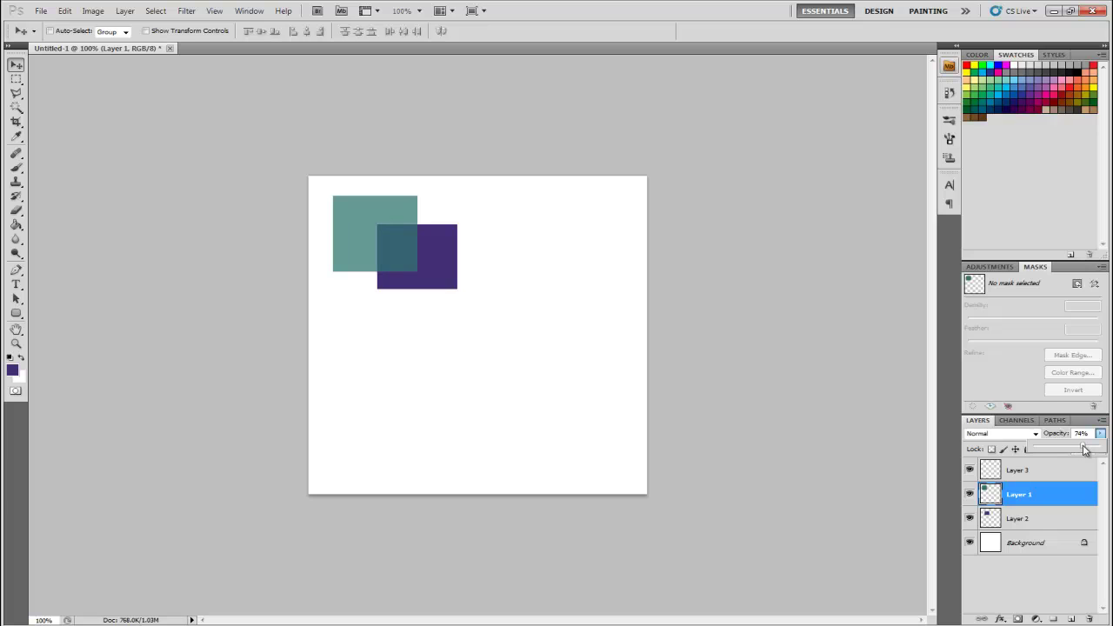
left_click(1037, 499)
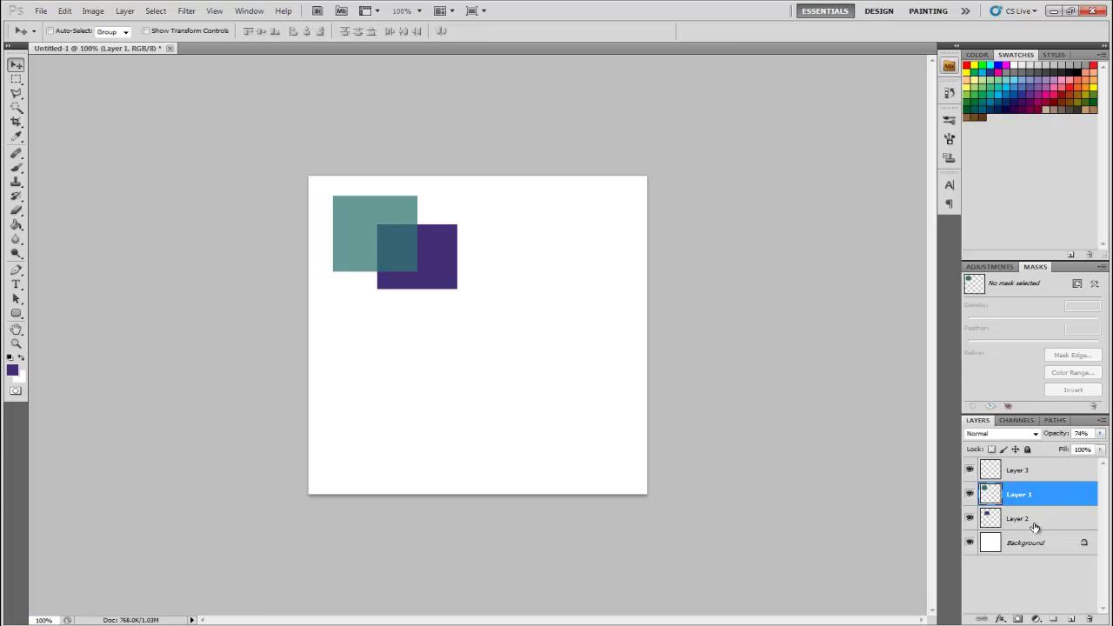
key("ctrl+e")
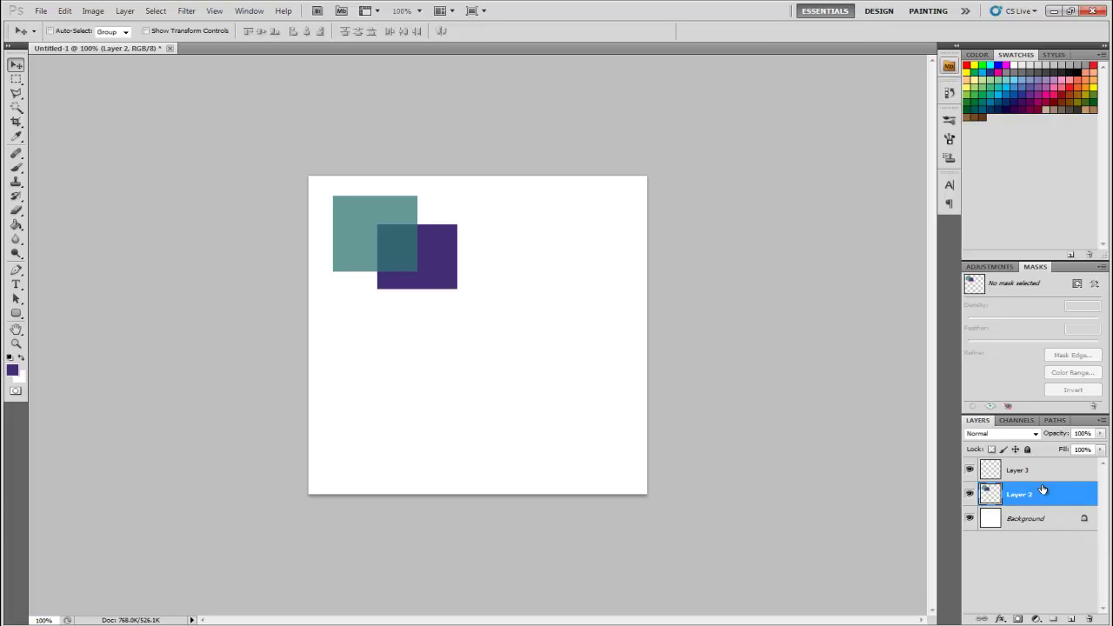
- Drag the merged teal and purple squares toward the canvas centre
left_click_drag(476, 312, 571, 380)
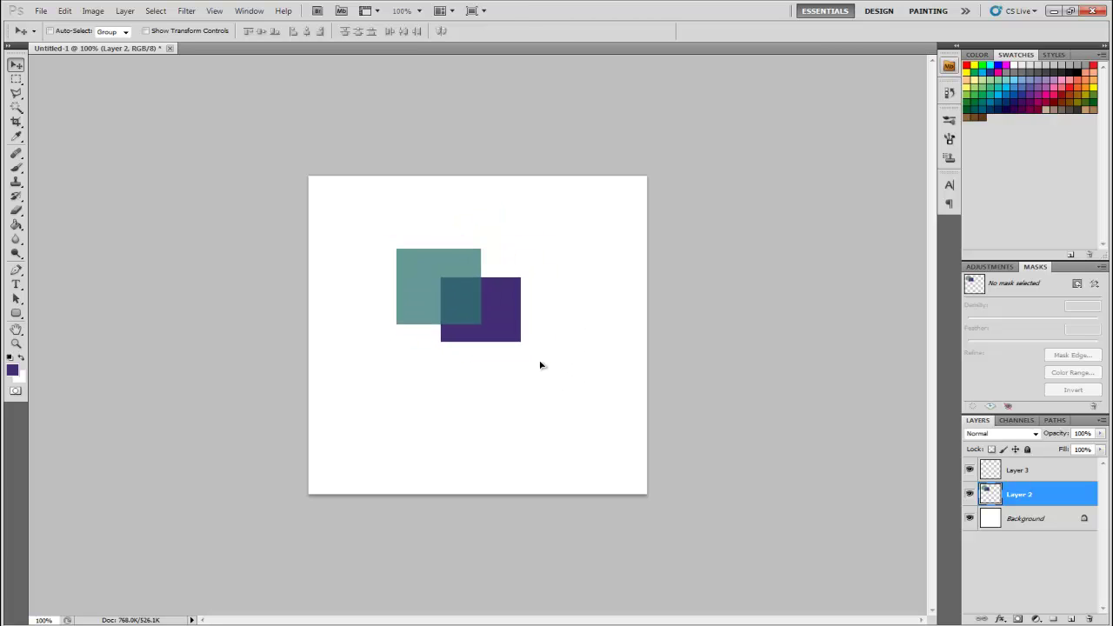
left_click_drag(540, 365, 550, 371)
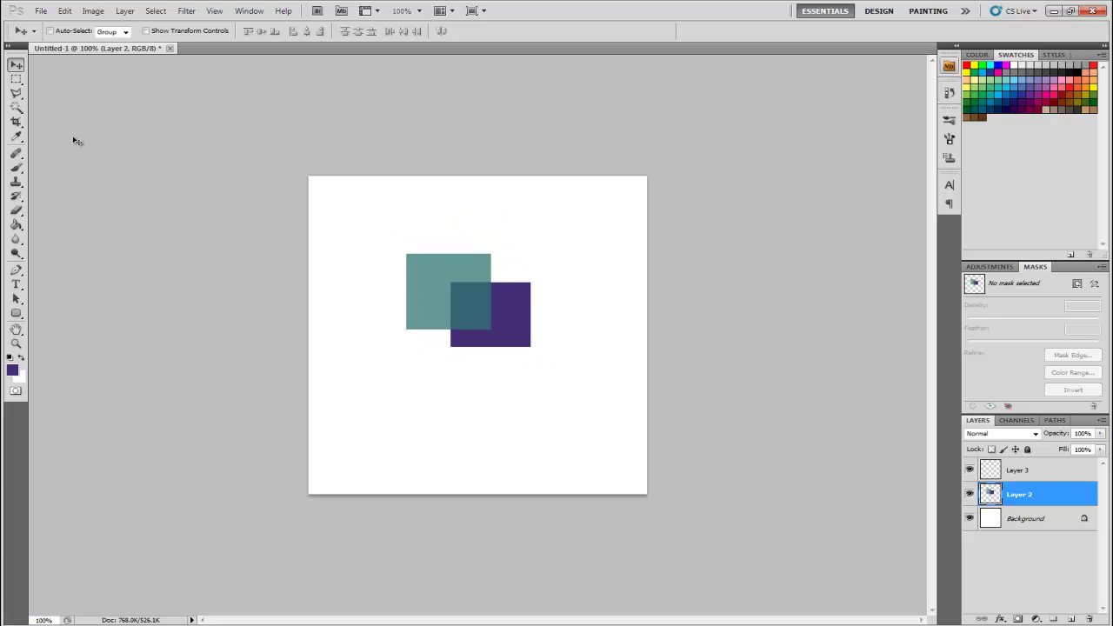
left_click(17, 93)
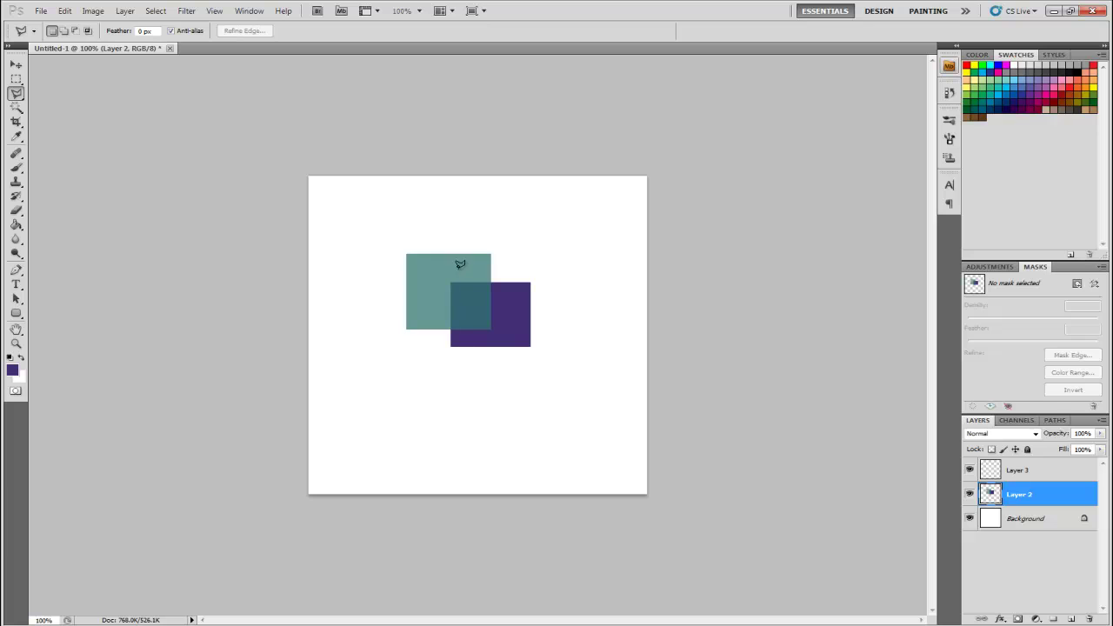
- Draw a left-pointing triangle from the purple square into the teal square and fill it purple
left_click_drag(469, 304, 488, 328)
left_click(458, 264)
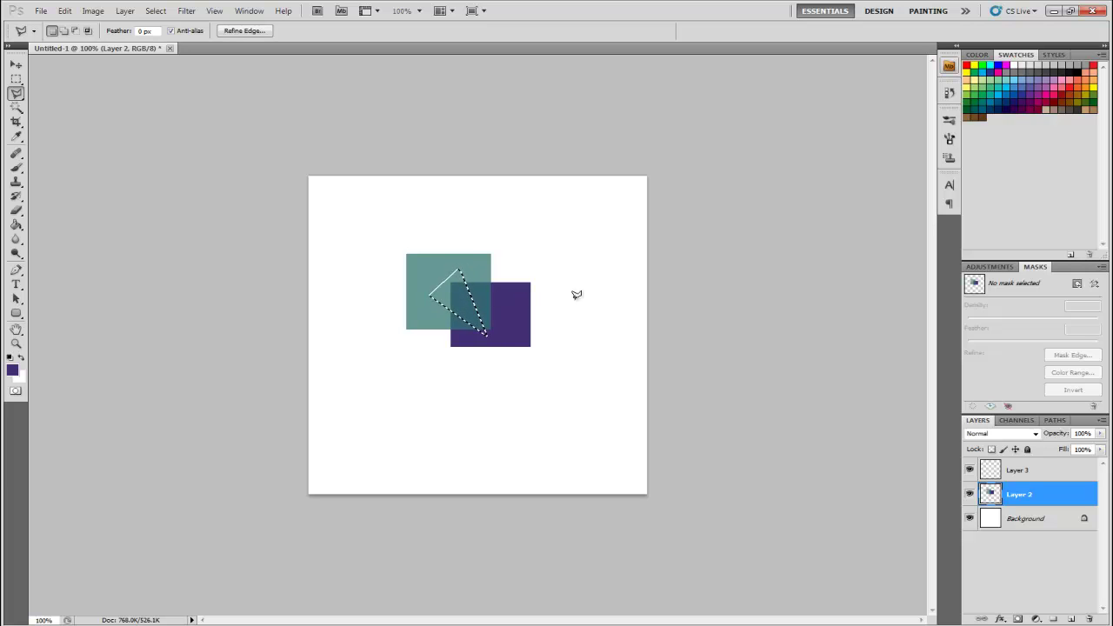
key("g")
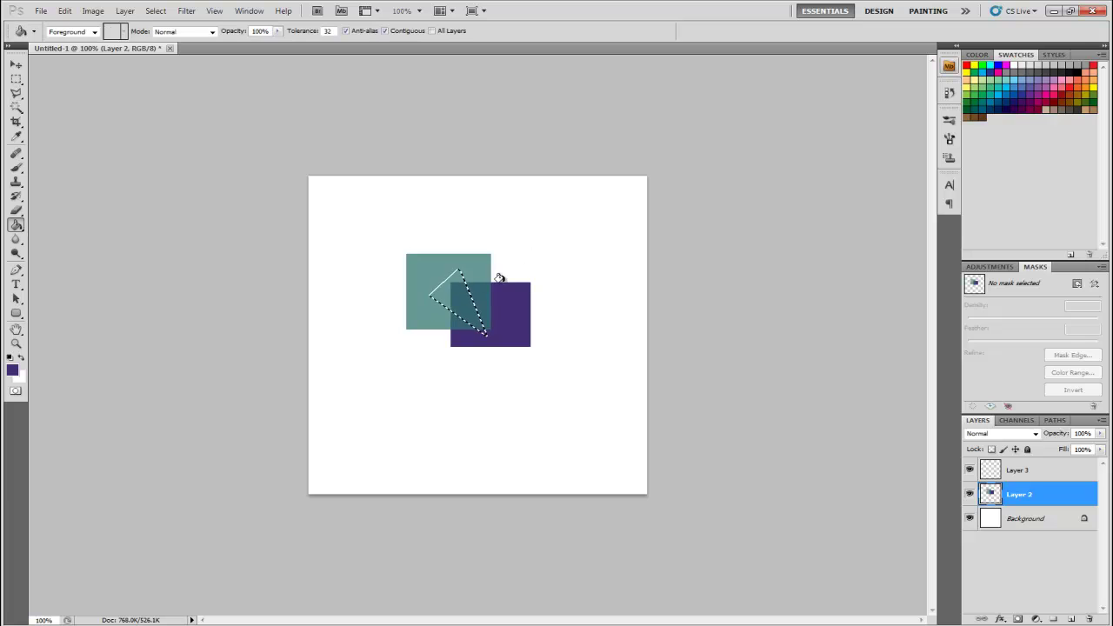
left_click(450, 290)
key("ctrl+d")
key("m")
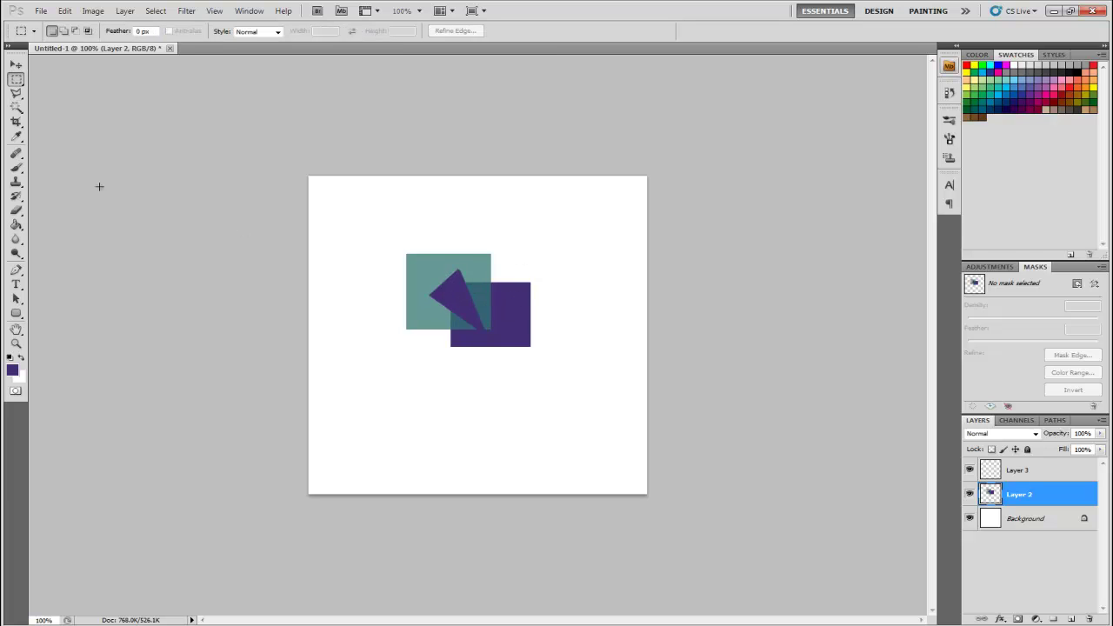
- Use the Magic Wand to select the teal area surrounding the purple triangle
left_click(16, 108)
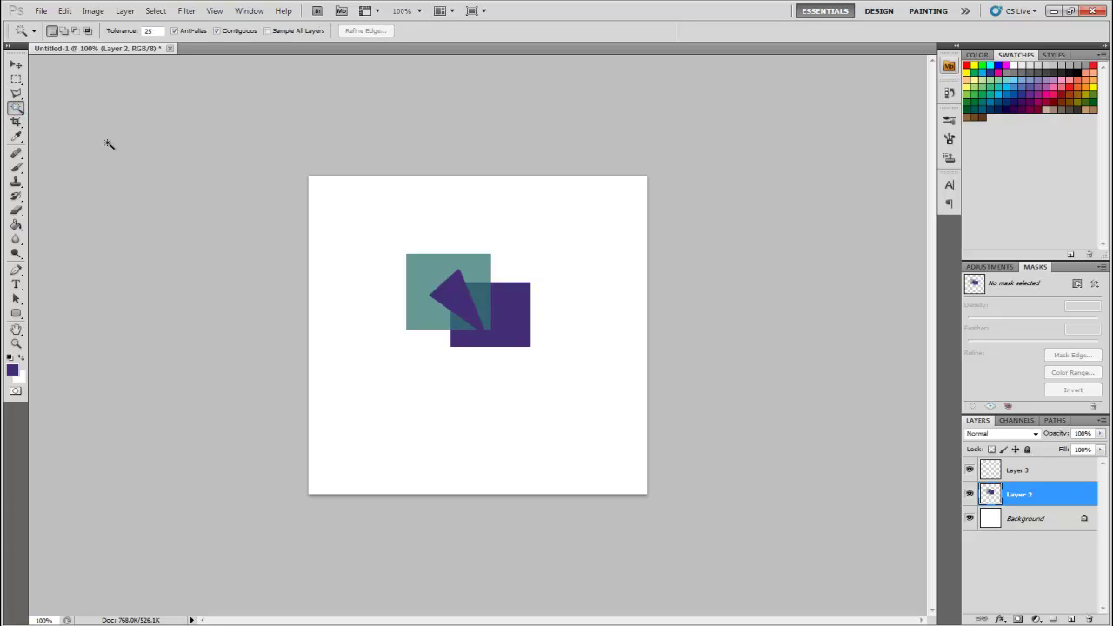
left_click(430, 270)
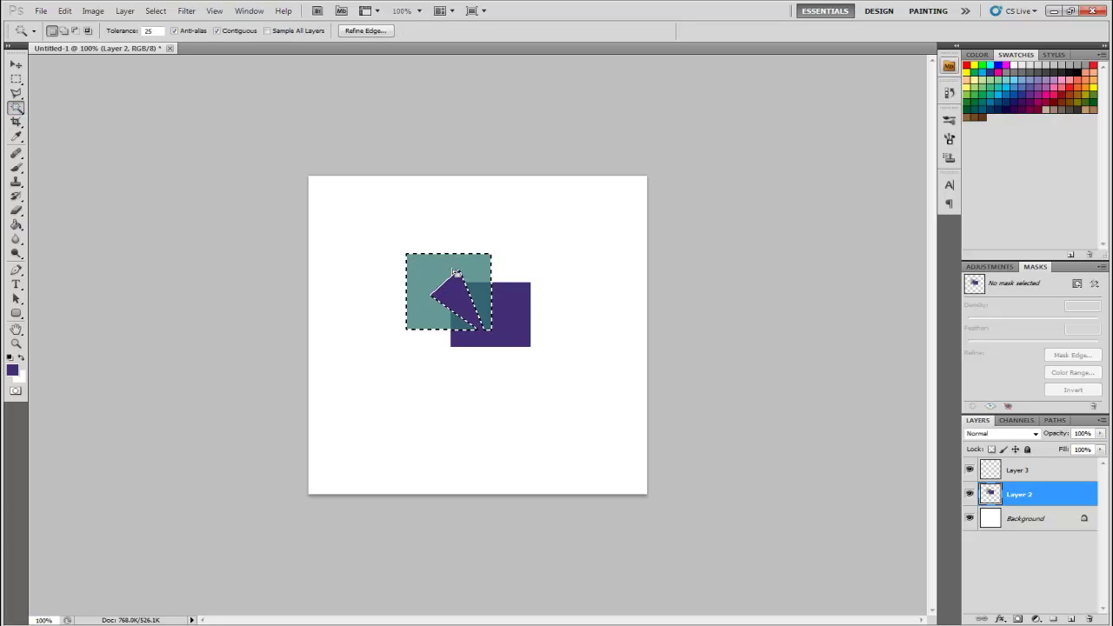
left_click(508, 314)
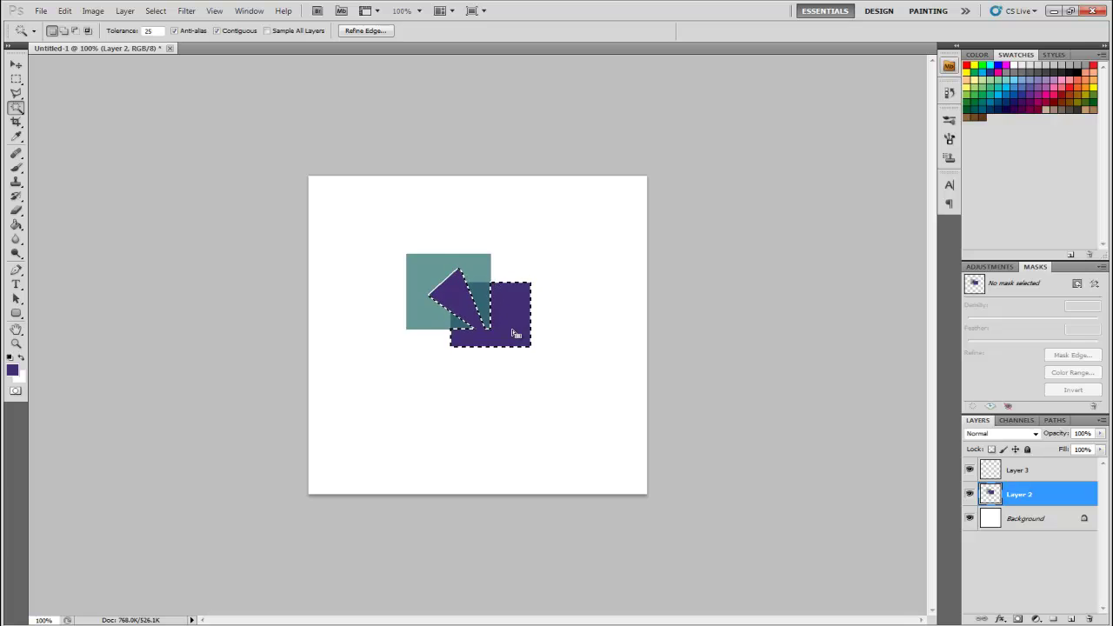
left_click(452, 287, "shift")
left_click(484, 280)
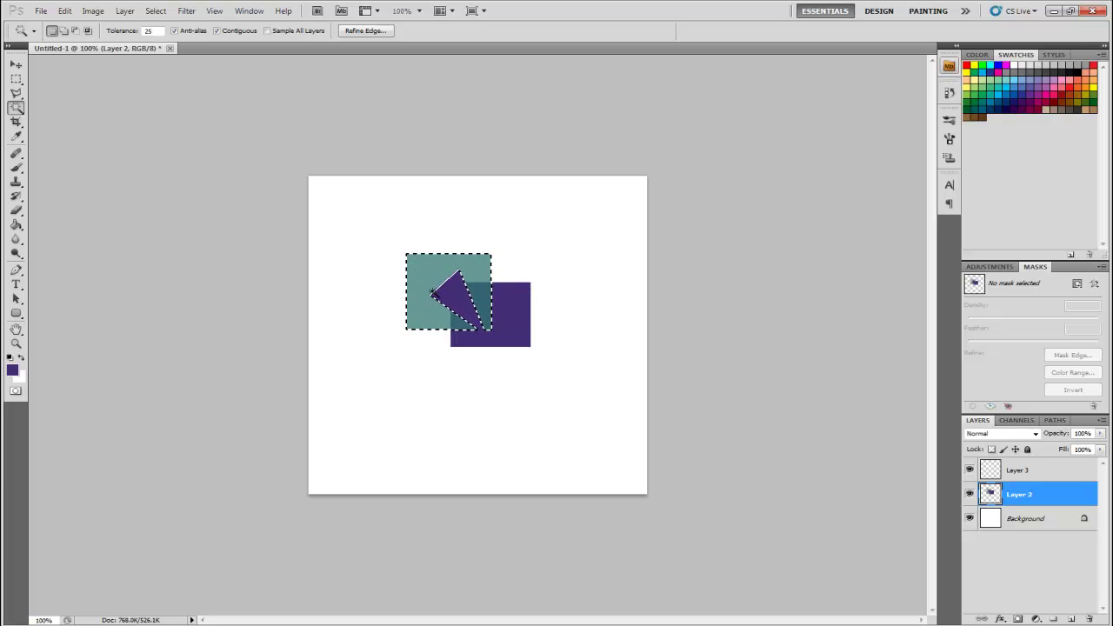
left_click(16, 122)
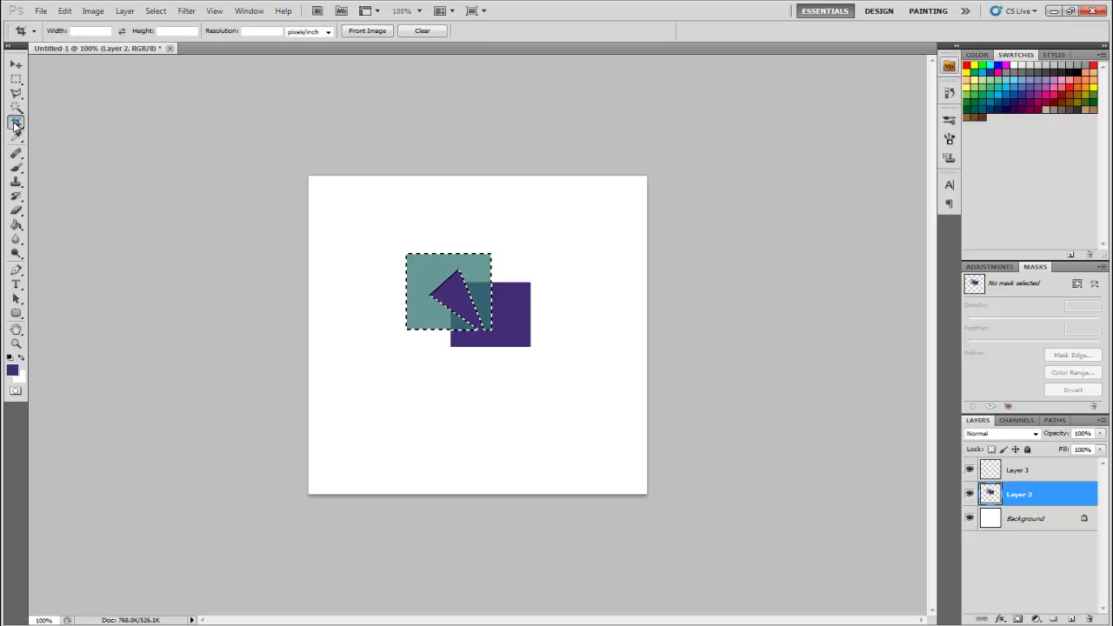
- Clear the selection around the teal square
key("m")
left_click(422, 231)
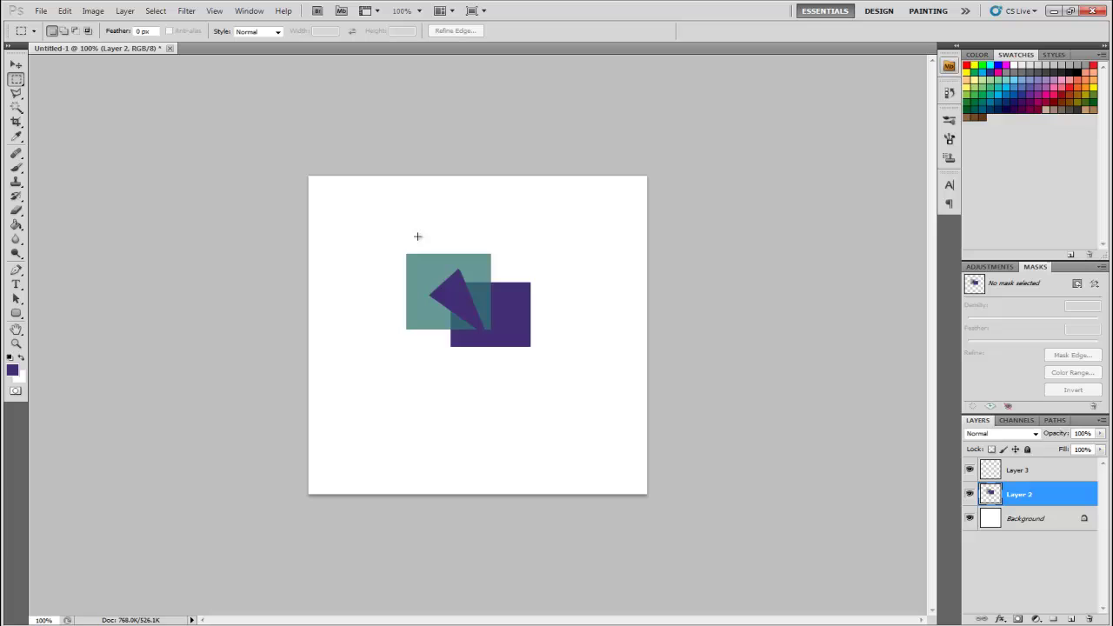
left_click(17, 121)
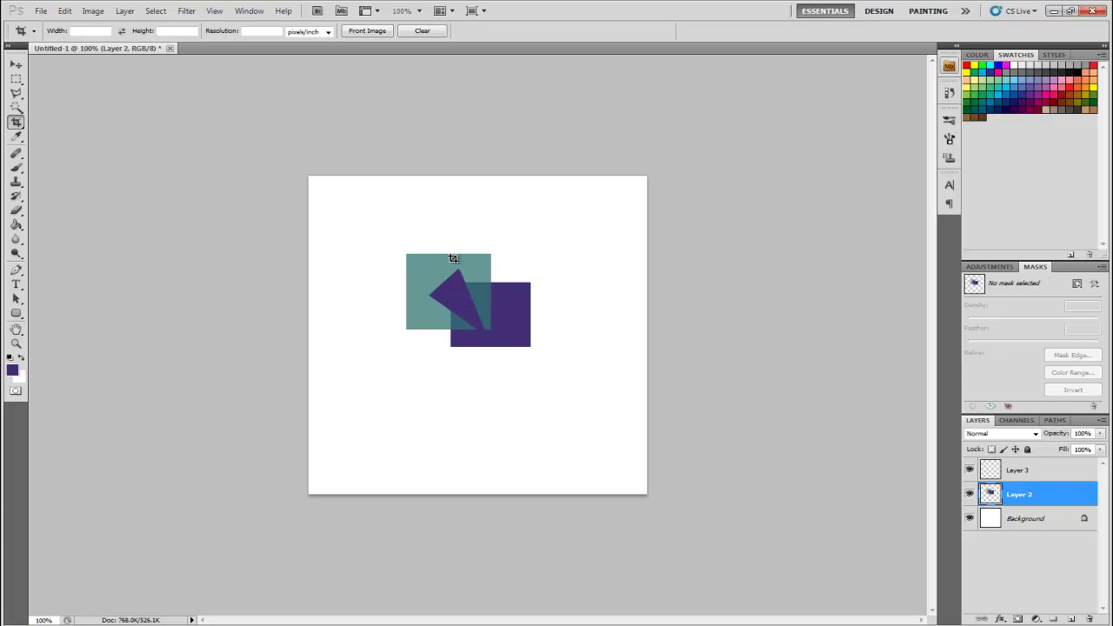
left_click(94, 11)
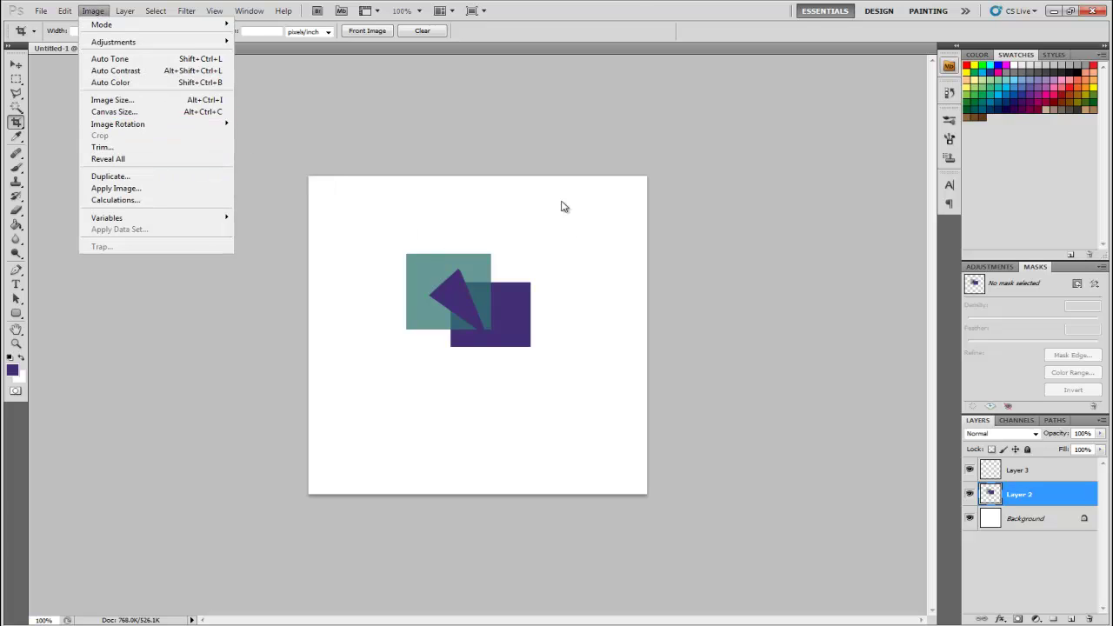
left_click(635, 5)
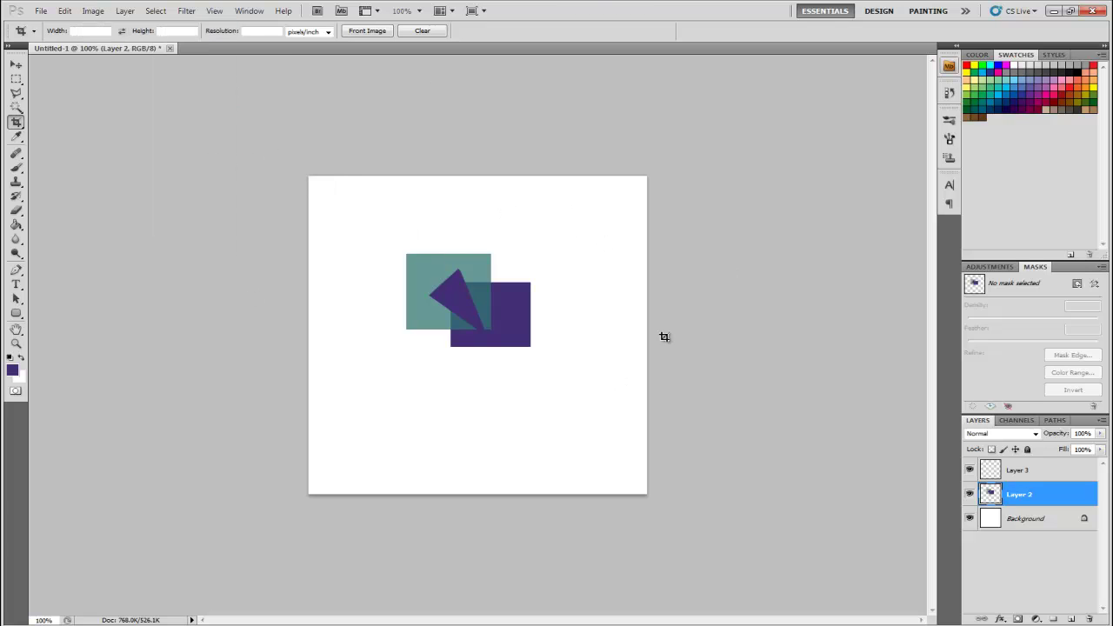
- Crop around the shapes, then undo it to restore the full 512 × 512 canvas
left_click_drag(391, 242, 555, 363)
key("Return")
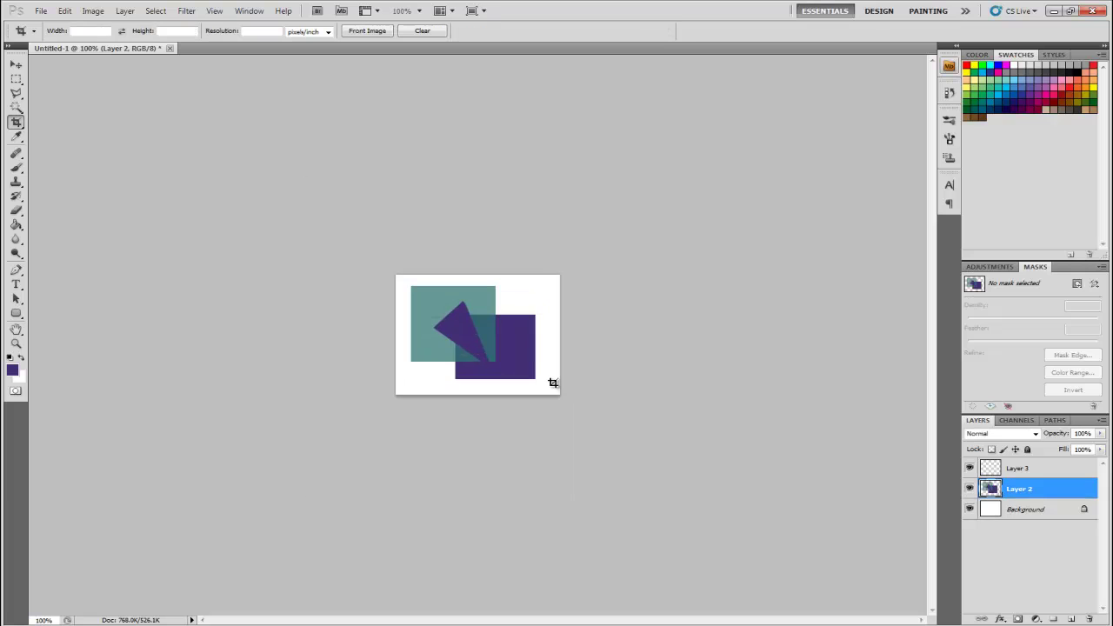
key("ctrl+z")
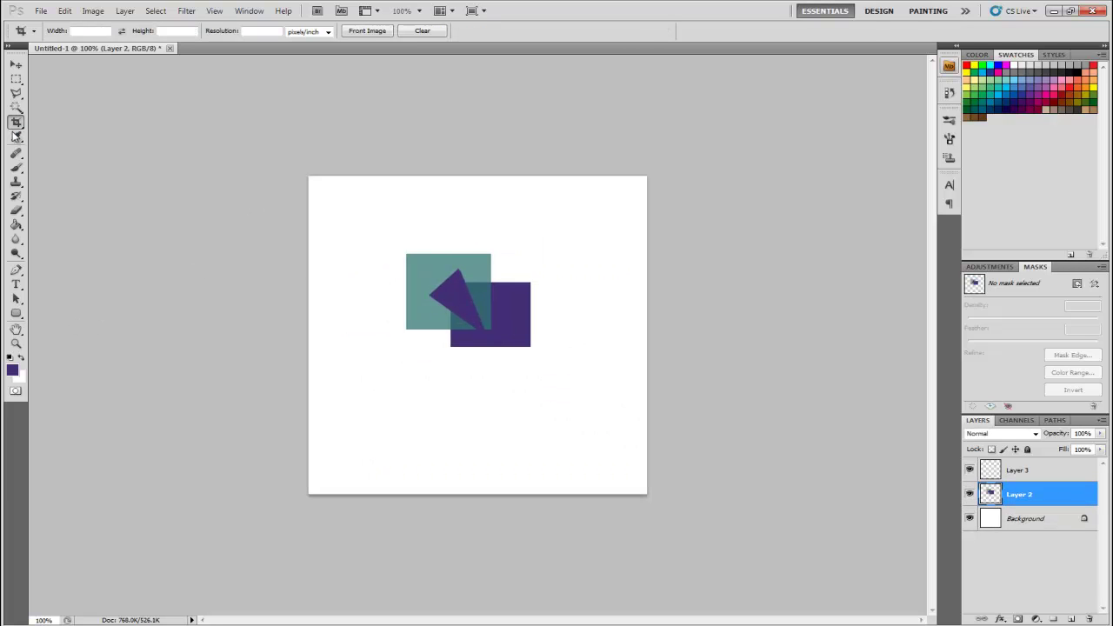
- Sample the teal from the teal square as the new foreground colour, replacing dark purple
left_click(16, 137)
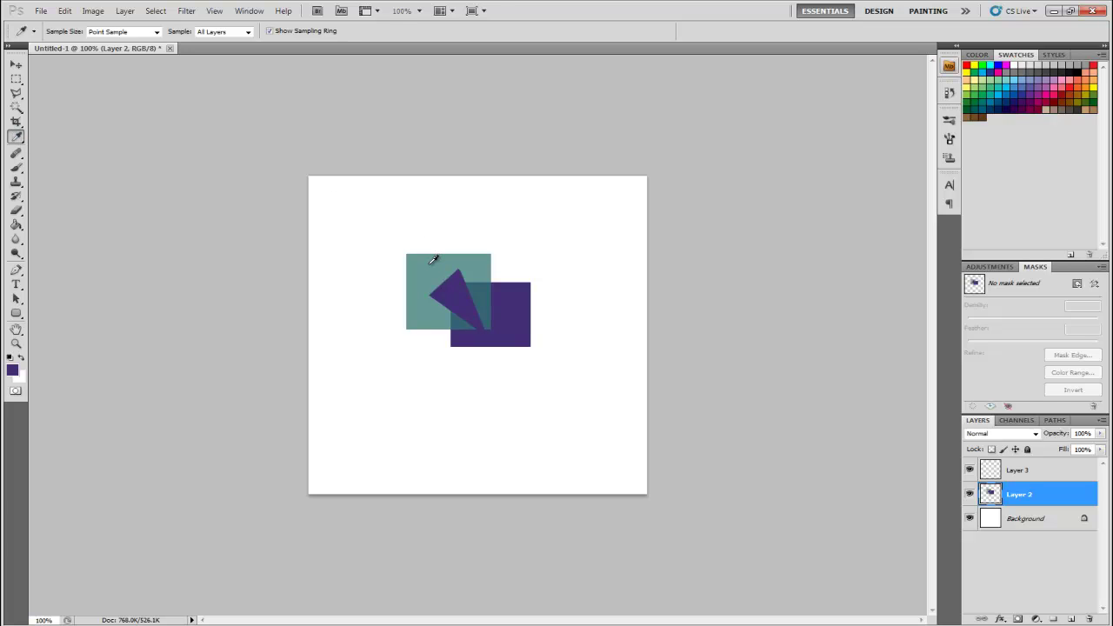
left_click(433, 260)
left_click(16, 154)
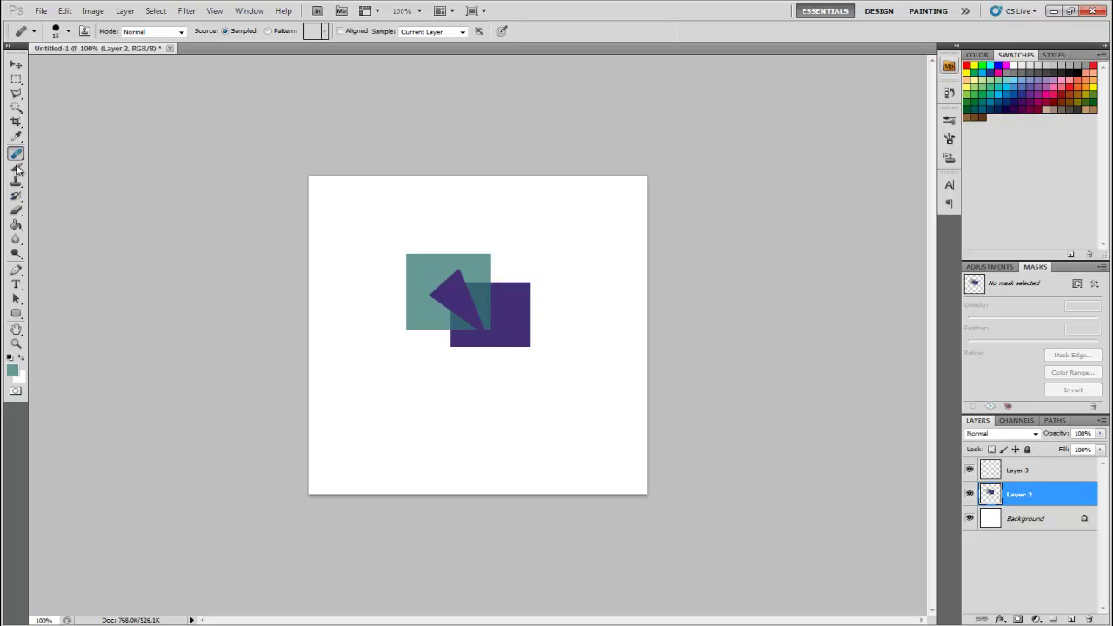
- Erase at 100% opacity to fade the purple square's upper right and the teal square's top edge
left_click(17, 213)
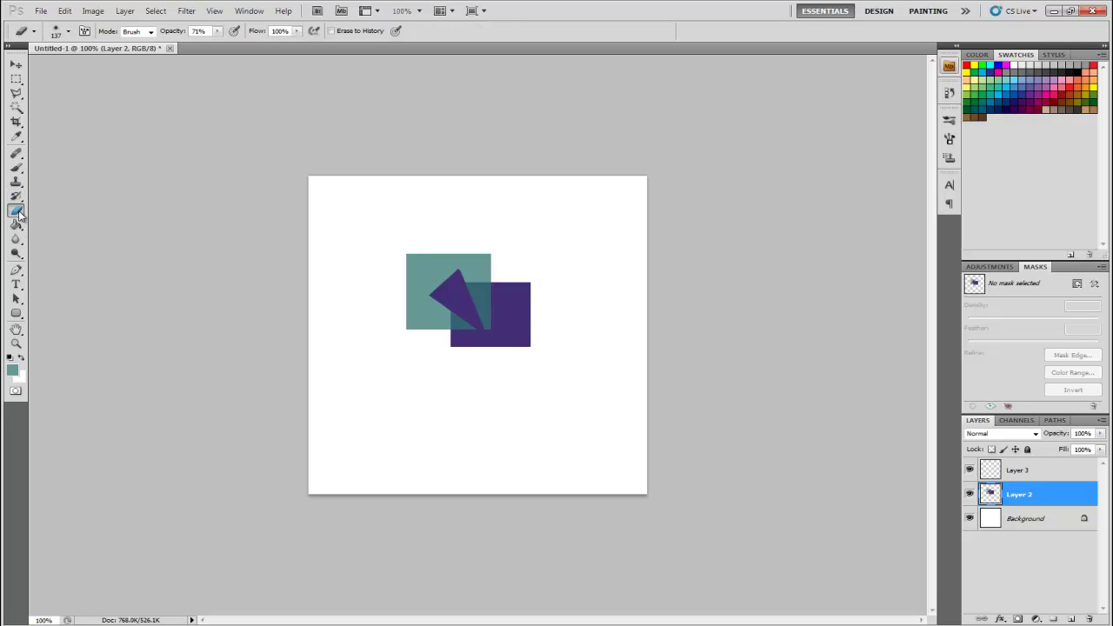
left_click_drag(541, 316, 514, 301)
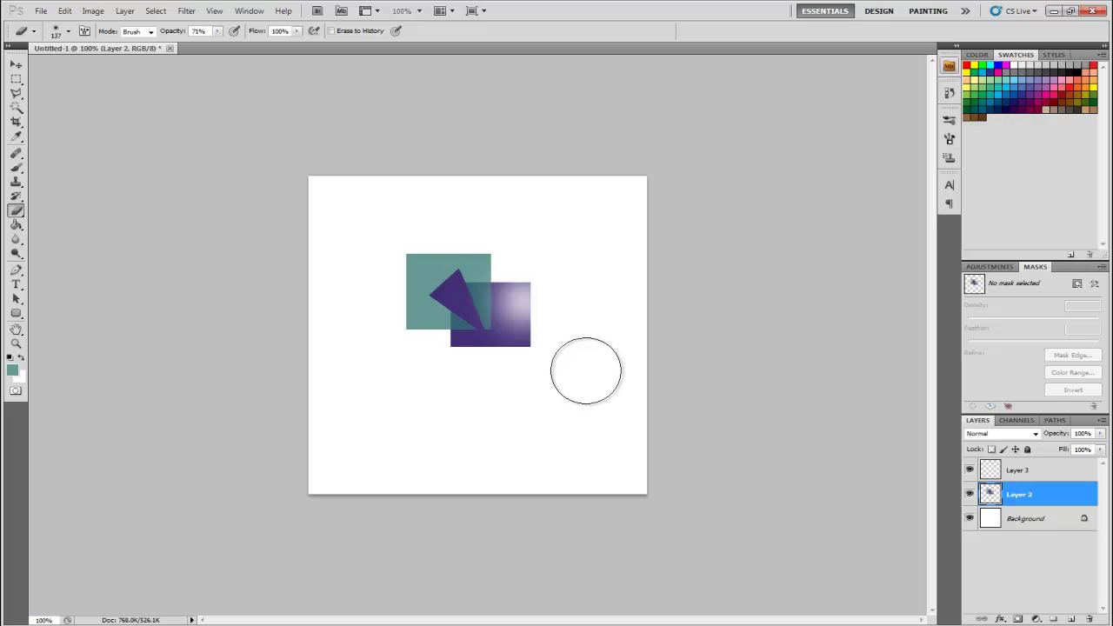
left_click_drag(216, 35, 265, 47)
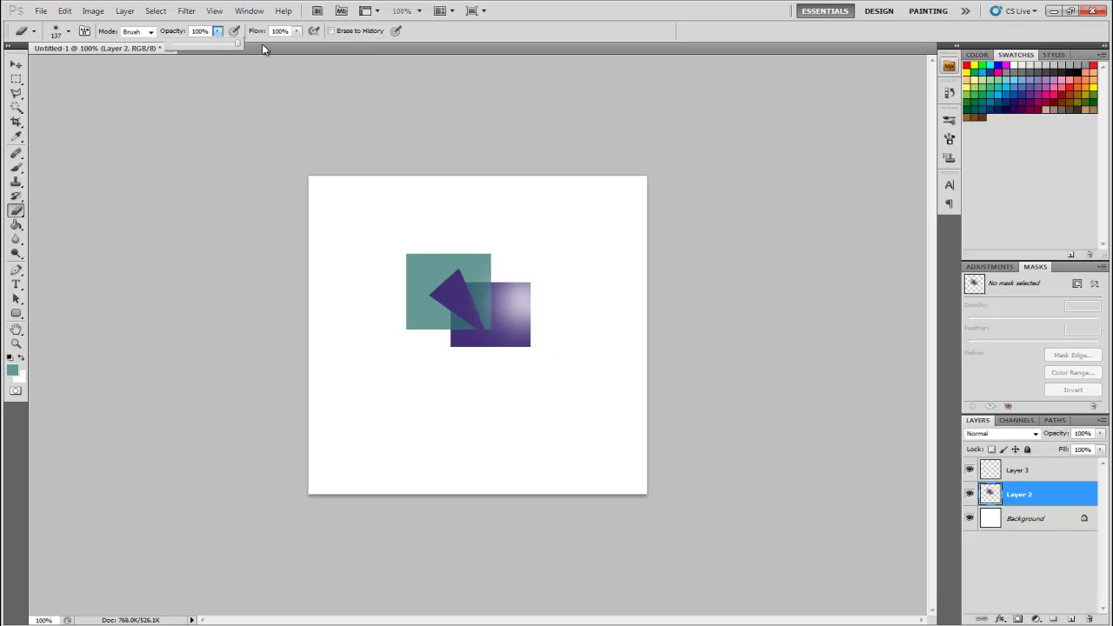
left_click_drag(536, 294, 519, 297)
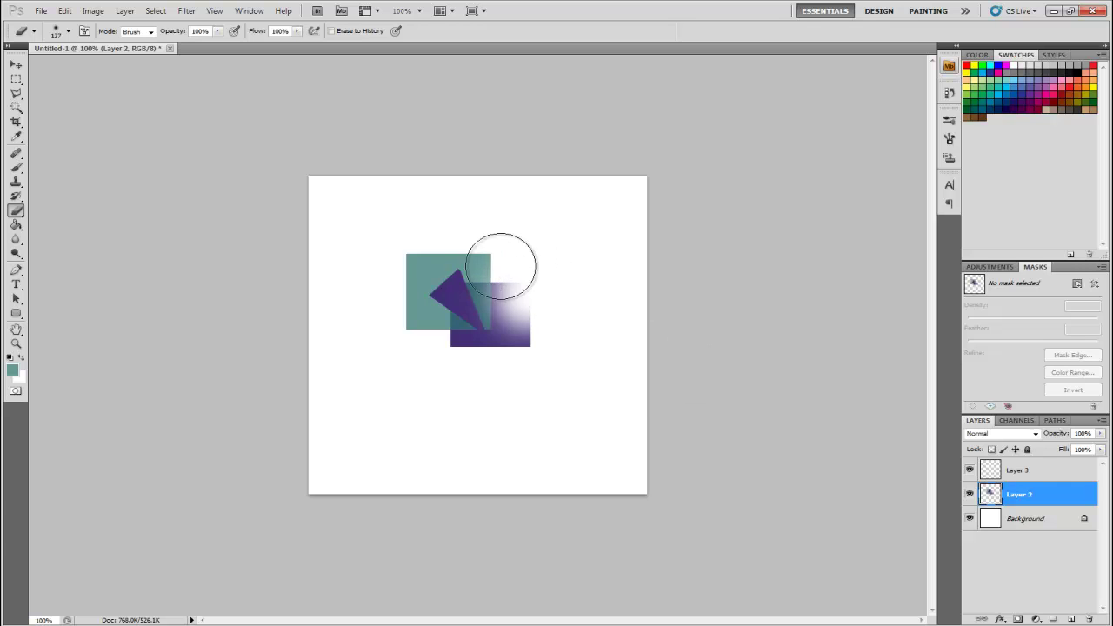
mouse_move(496, 256)
left_mouse_down()
mouse_move(387, 234)
mouse_move(433, 301)
mouse_move(354, 246)
mouse_move(435, 271)
mouse_move(440, 243)
mouse_move(470, 248)
left_mouse_up()
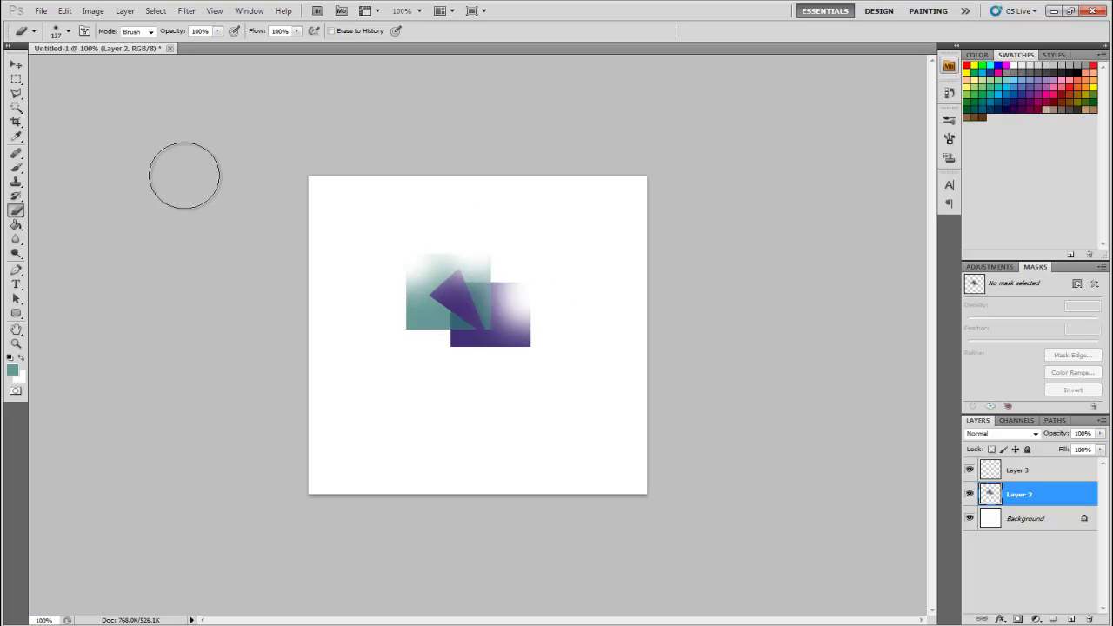
- With a soft 137 px eraser, further fade both squares' top edges and the purple upper right
left_click(68, 32)
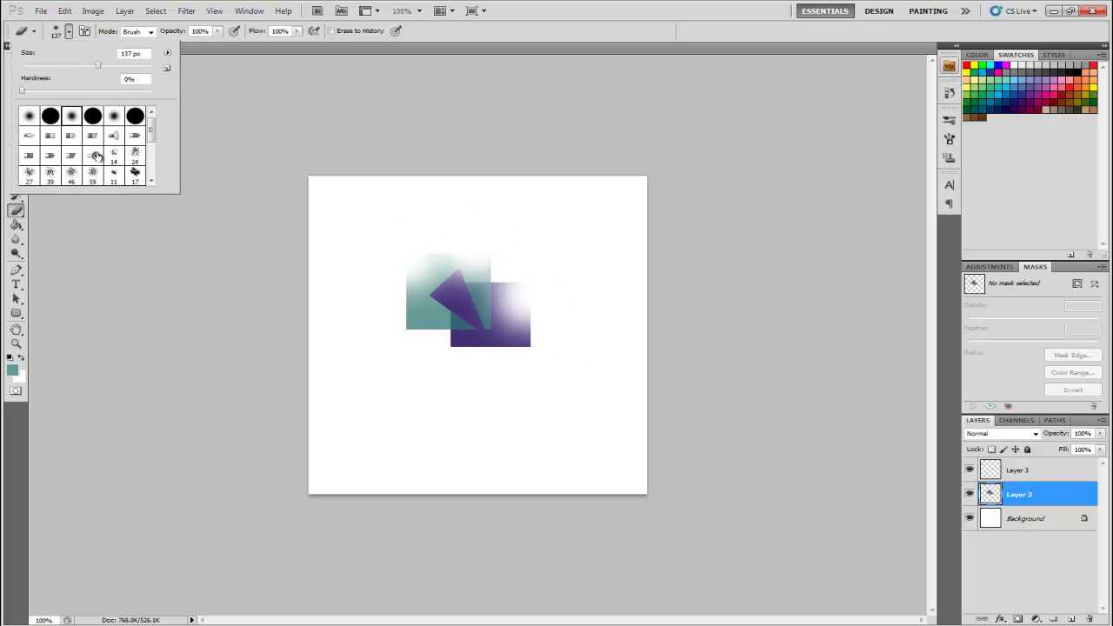
left_click(529, 17)
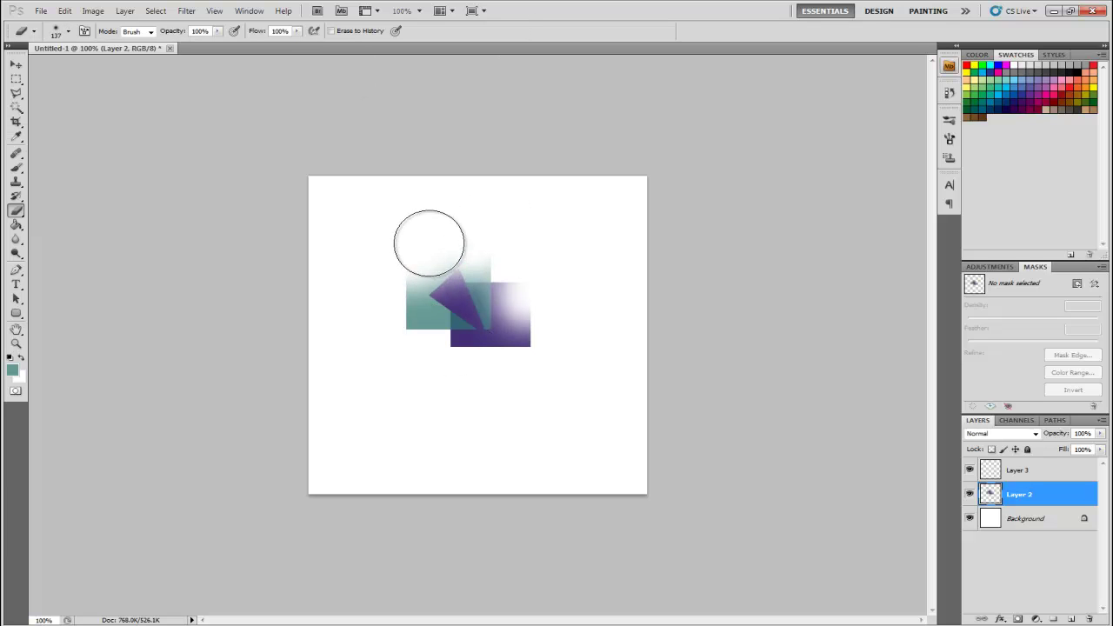
mouse_move(429, 243)
left_mouse_down()
mouse_move(494, 267)
mouse_move(523, 253)
mouse_move(544, 297)
mouse_move(573, 320)
mouse_move(556, 328)
mouse_move(551, 352)
mouse_move(477, 378)
left_mouse_up()
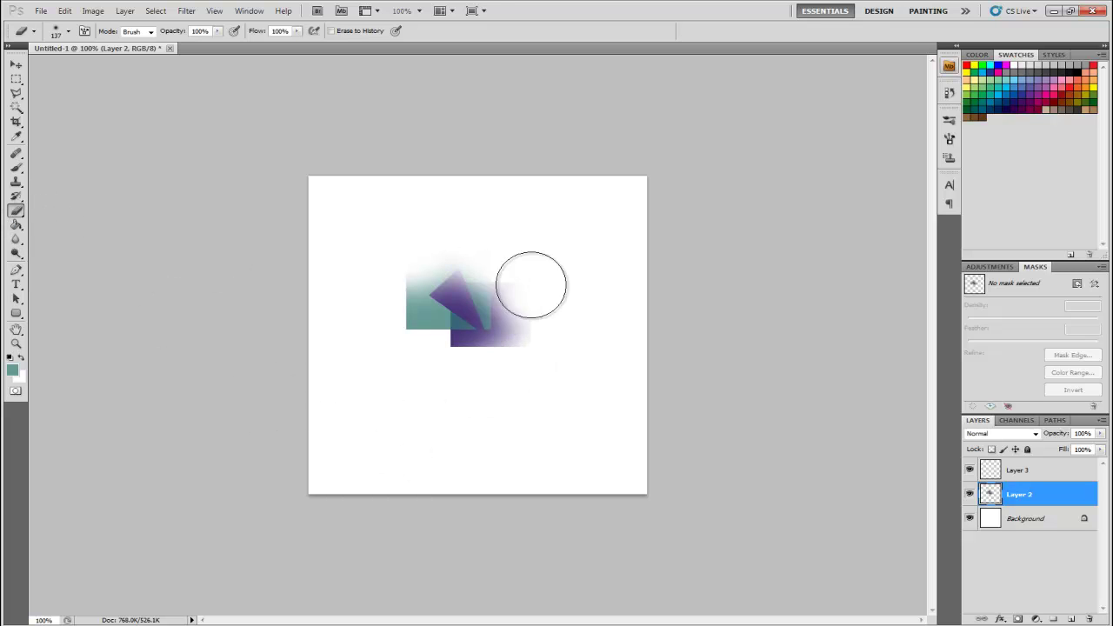
mouse_move(530, 284)
left_mouse_down()
mouse_move(464, 300)
mouse_move(495, 293)
mouse_move(467, 260)
left_mouse_up()
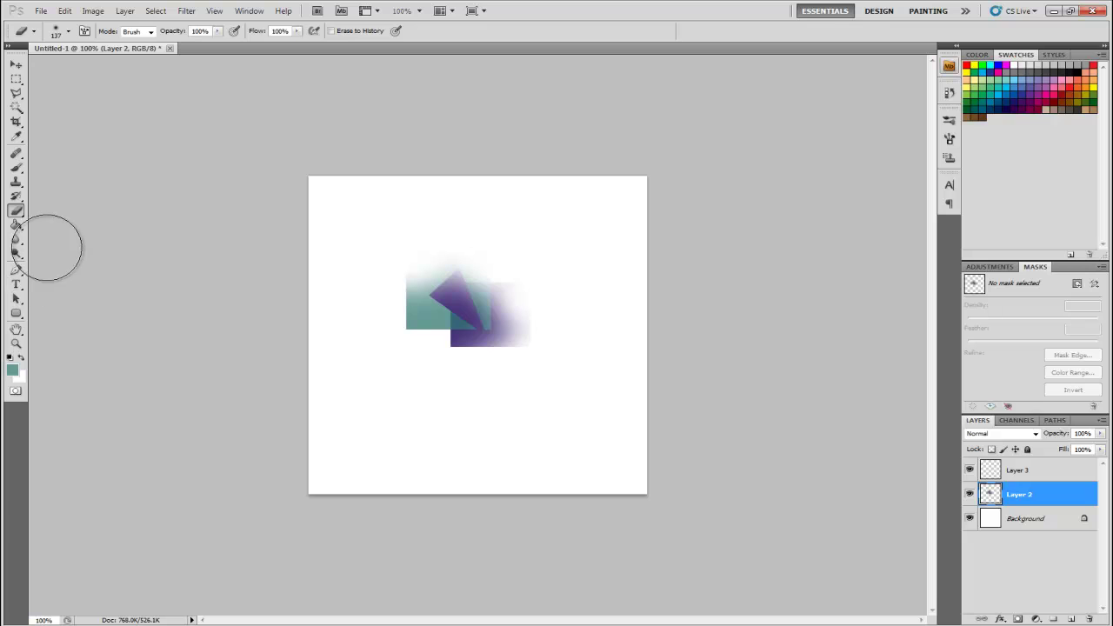
- Brush 46% teal dabs above, upper left, upper right and below the purple square
key("b")
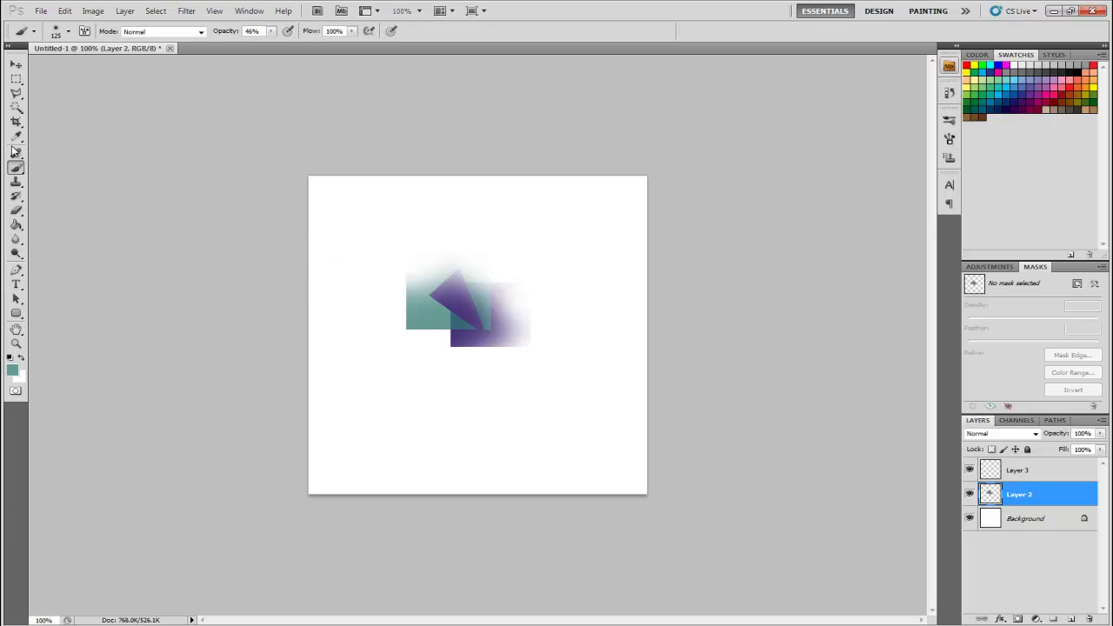
mouse_move(447, 258)
left_mouse_down()
mouse_move(422, 266)
mouse_move(440, 274)
mouse_move(478, 259)
left_mouse_up()
left_click(547, 249)
left_click(481, 228)
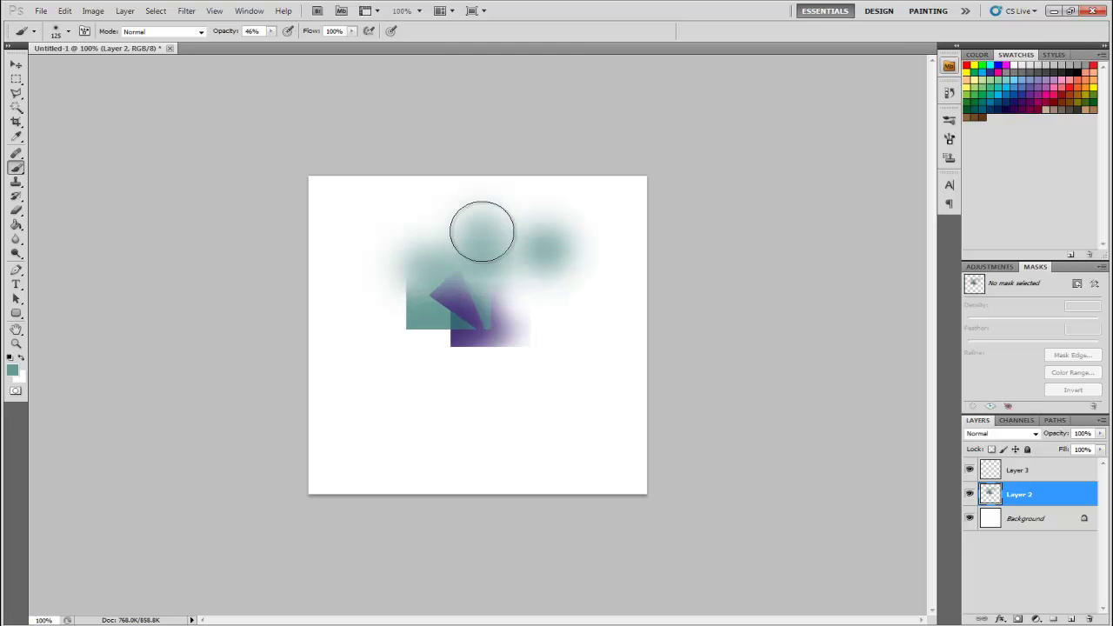
left_click(338, 216)
left_click(520, 382)
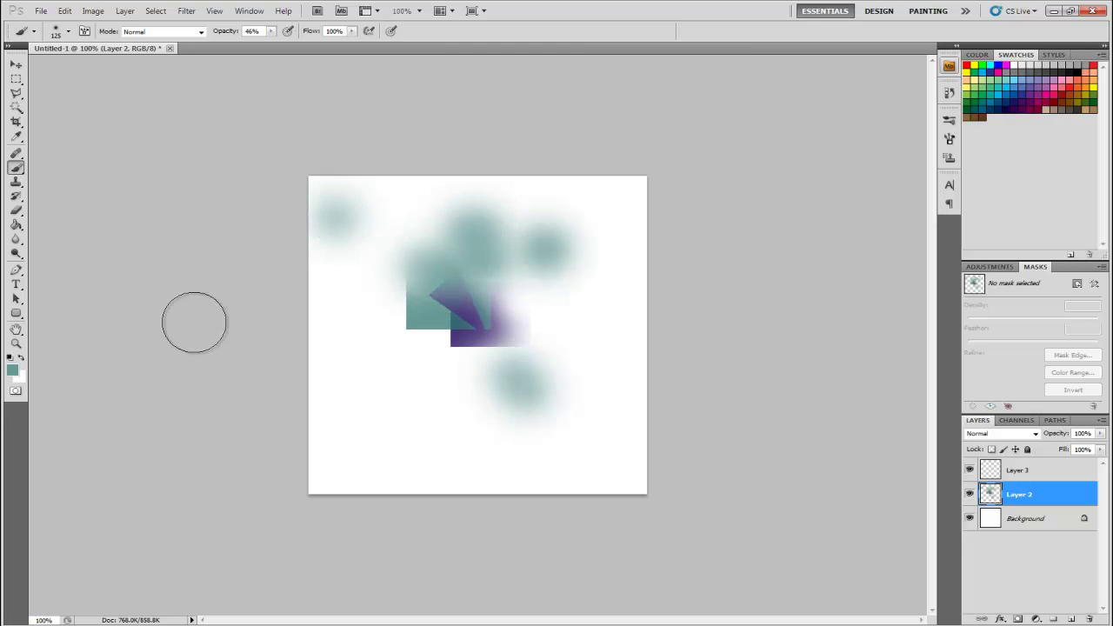